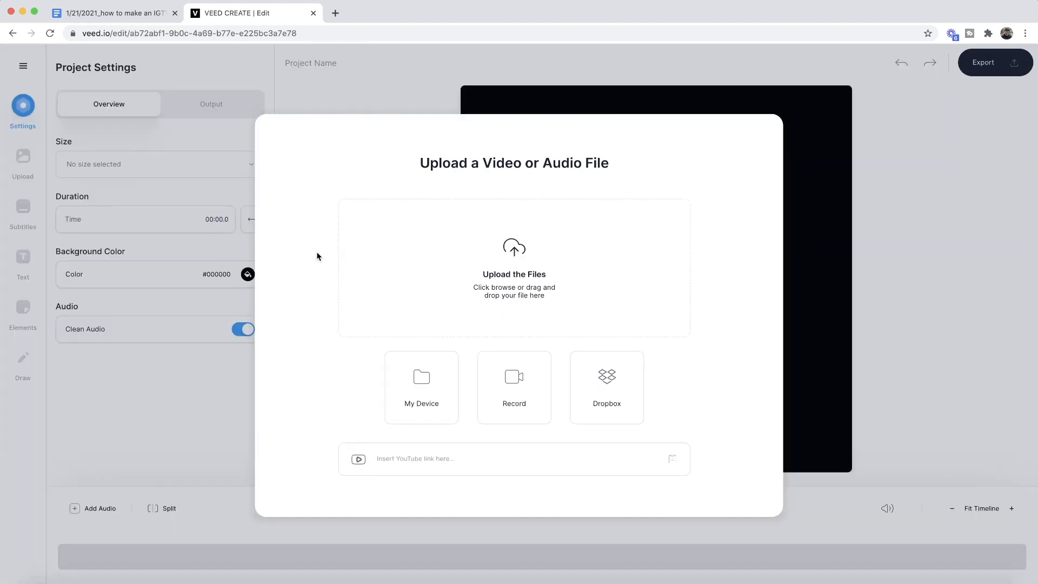
- Upload the video file "IGTV Video Unedited..mp4" from the "189. How to make an IGT..." folder into the project
{"action": "left_click", "coordinate": [499, 256]}
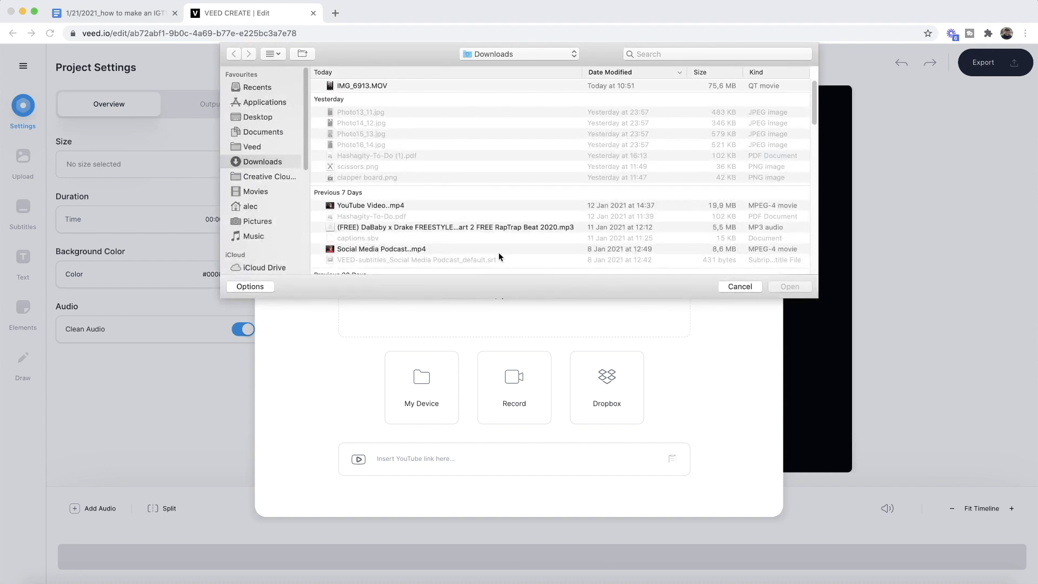
{"action": "left_click", "coordinate": [378, 87]}
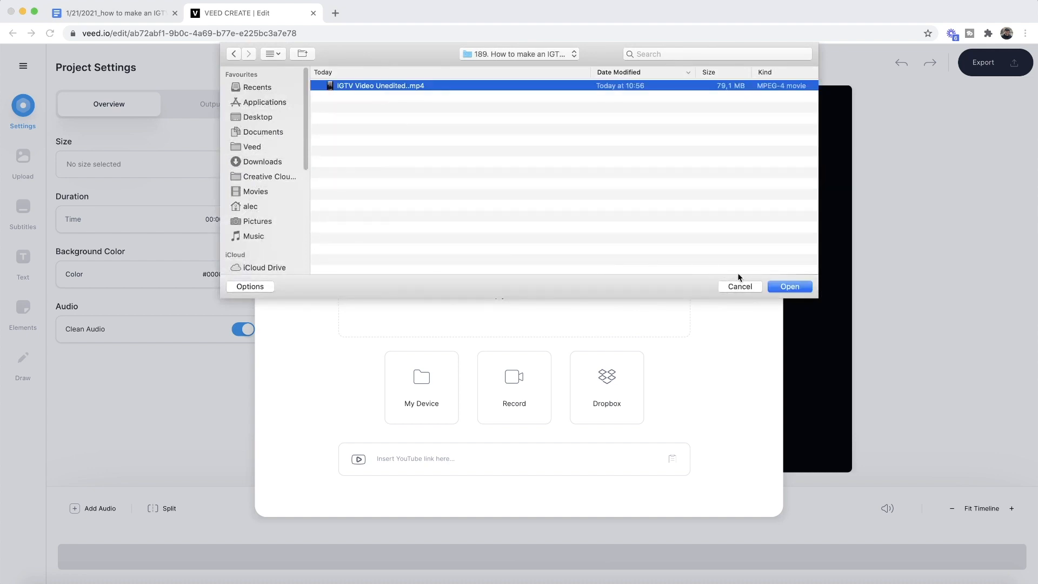
{"action": "left_click", "coordinate": [778, 288]}
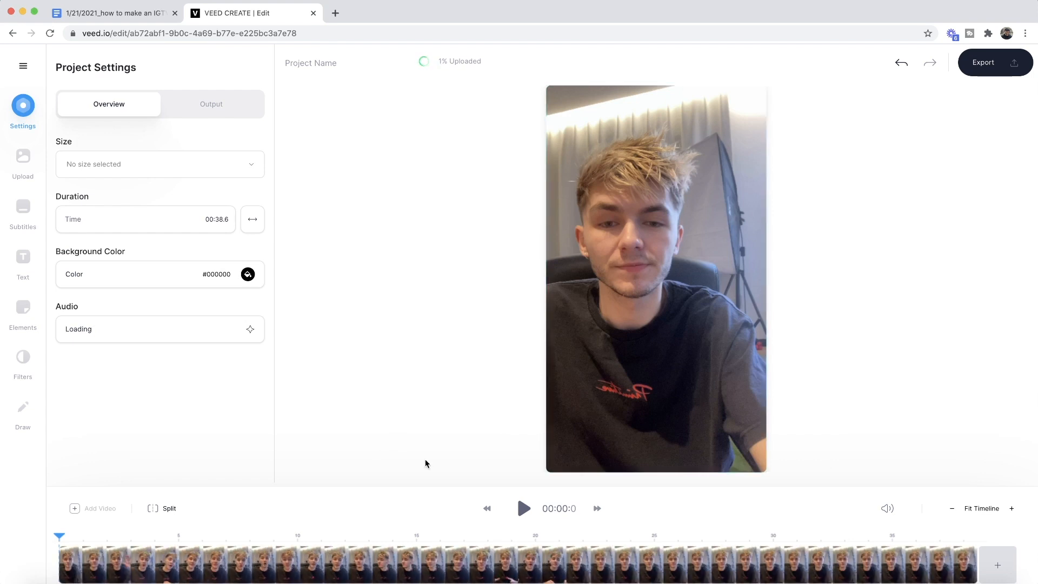
- Preview the uploaded clip and place the playhead at 00:01:2, just before the speech begins
{"action": "left_click", "coordinate": [527, 514]}
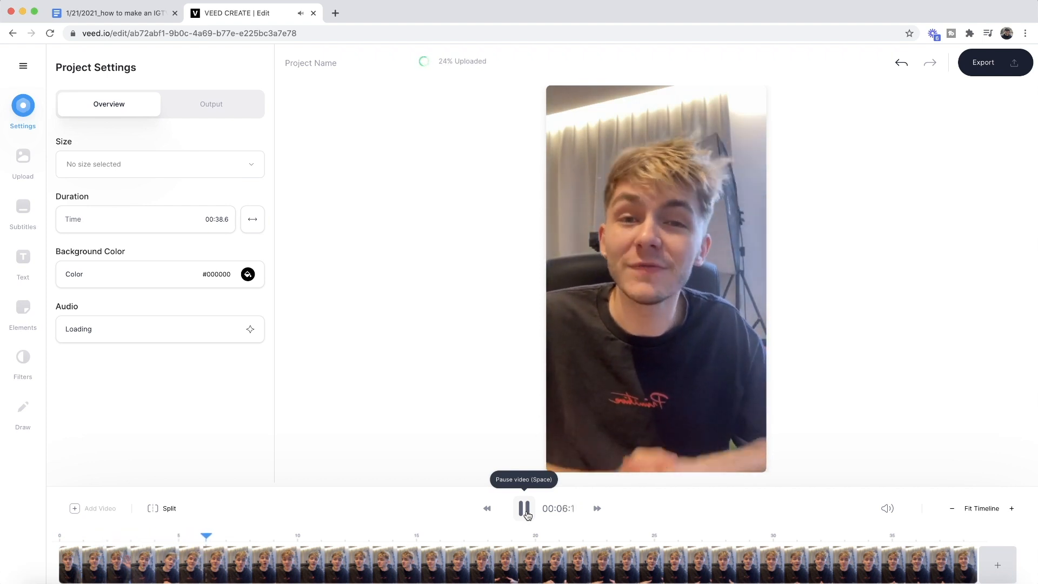
{"action": "left_click", "coordinate": [527, 513]}
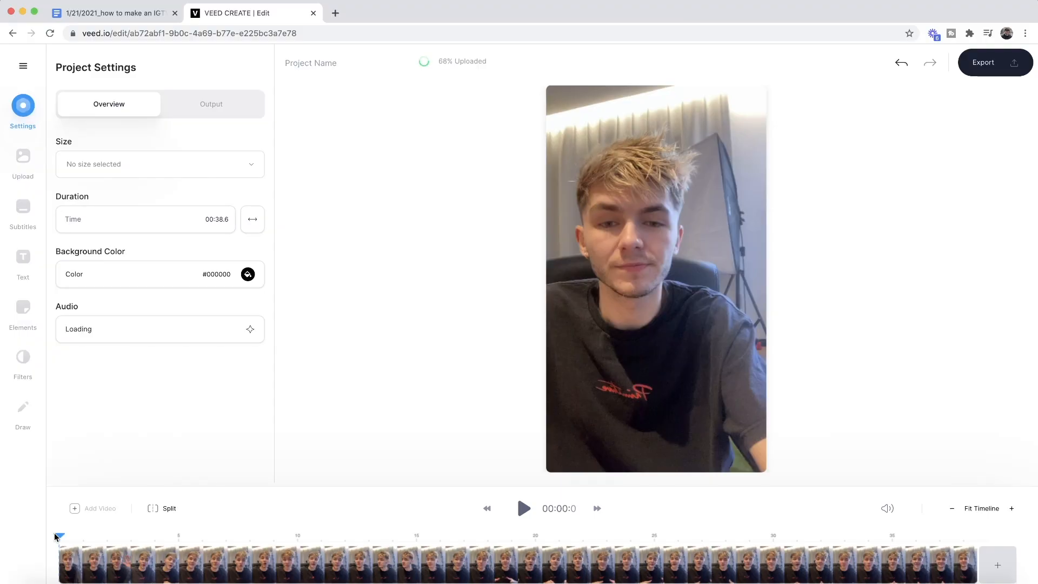
{"action": "left_click", "coordinate": [524, 509]}
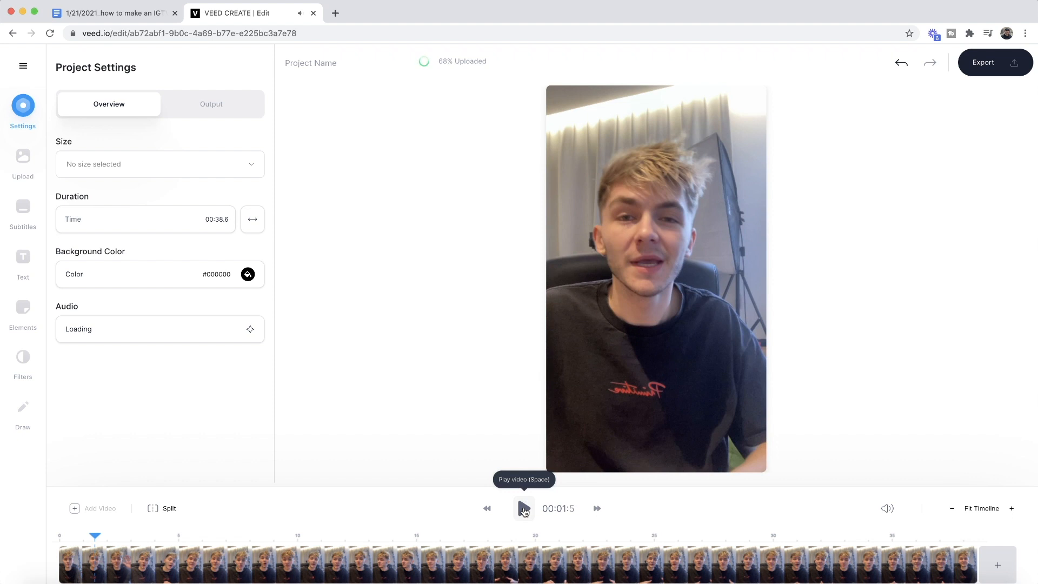
{"action": "left_click", "coordinate": [91, 536]}
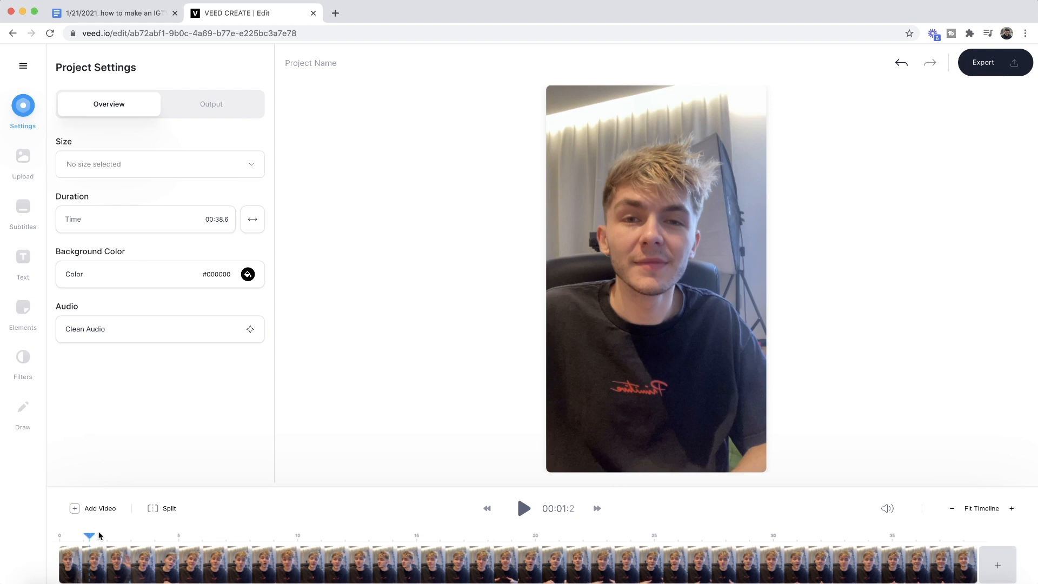
- Try deleting the part of the clip before the playhead at 00:01:2, and undo the deletion
{"action": "right_click", "coordinate": [80, 557]}
{"action": "left_click", "coordinate": [105, 522]}
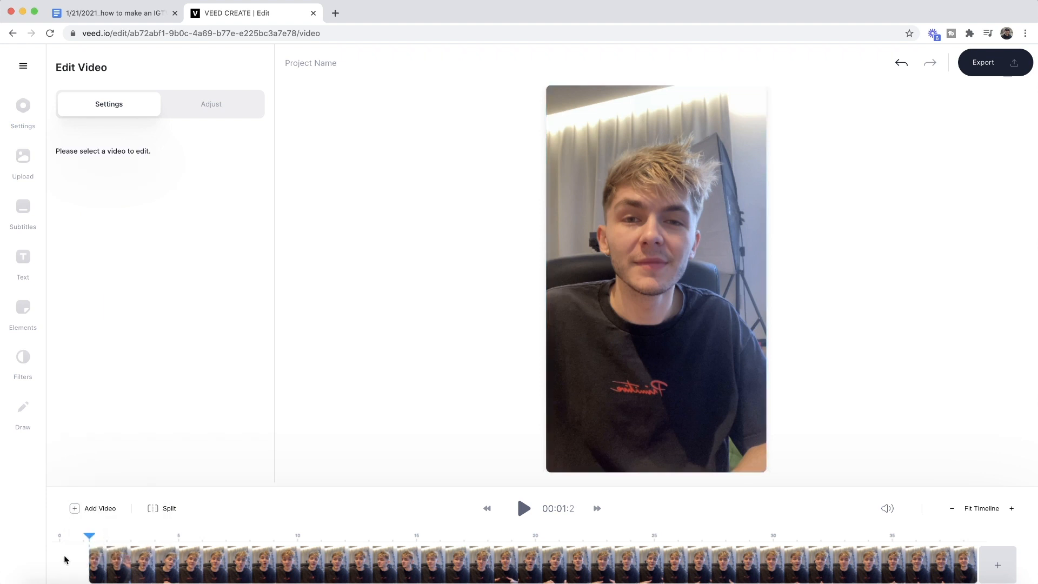
{"action": "left_click", "coordinate": [901, 60]}
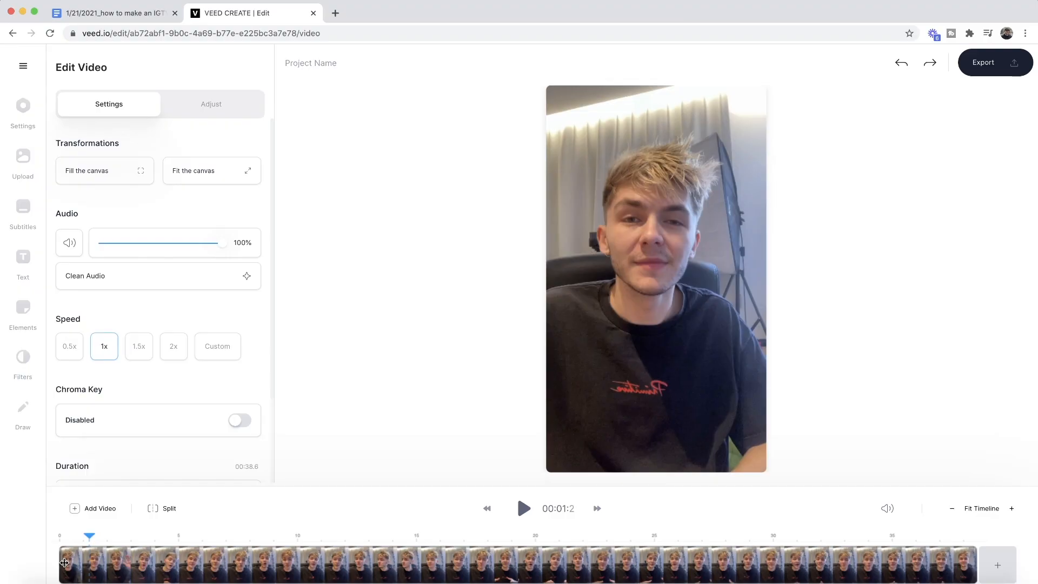
- Trim the clip's start to the playhead at 00:01:2 and move the clip to the beginning of the timeline
{"action": "left_click_drag", "start_coordinate": [64, 562], "coordinate": [94, 561]}
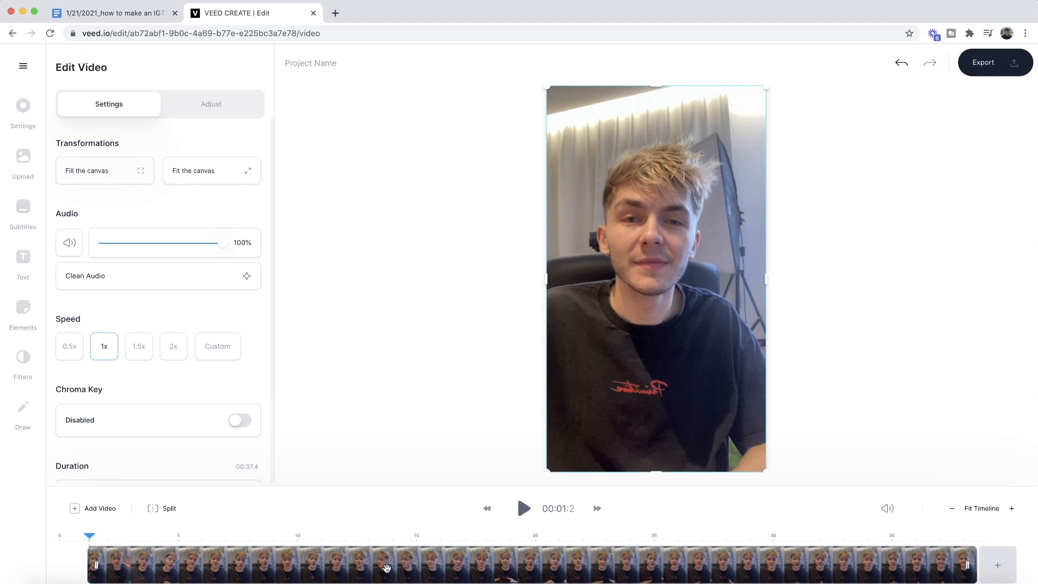
{"action": "left_click_drag", "start_coordinate": [370, 541], "coordinate": [18, 559]}
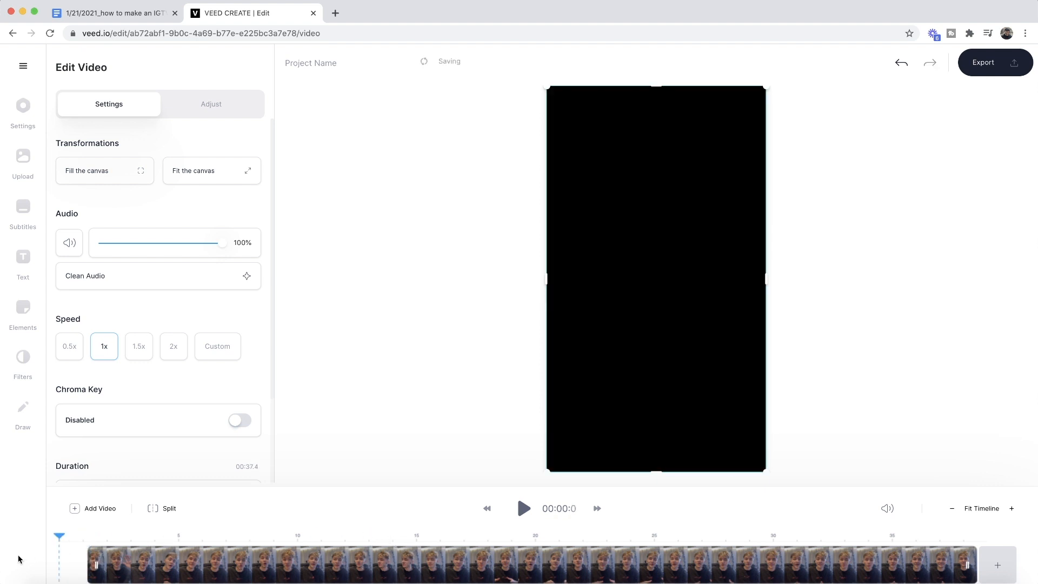
{"action": "left_click_drag", "start_coordinate": [484, 558], "coordinate": [345, 568]}
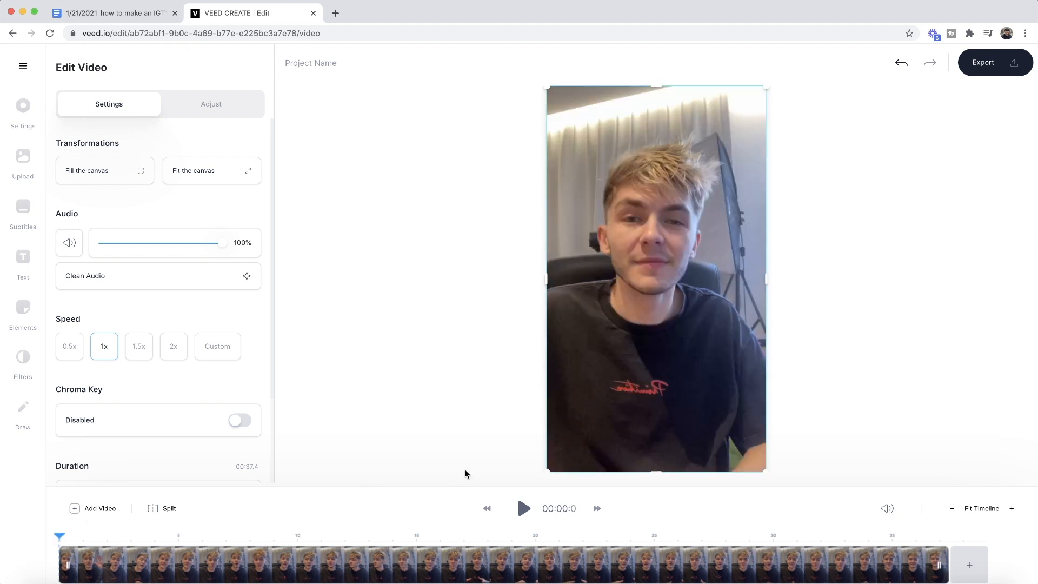
- Preview the opening and trim the clip's start slightly to a duration of 00:37.3, keeping it at the beginning of the timeline
{"action": "left_click", "coordinate": [523, 509]}
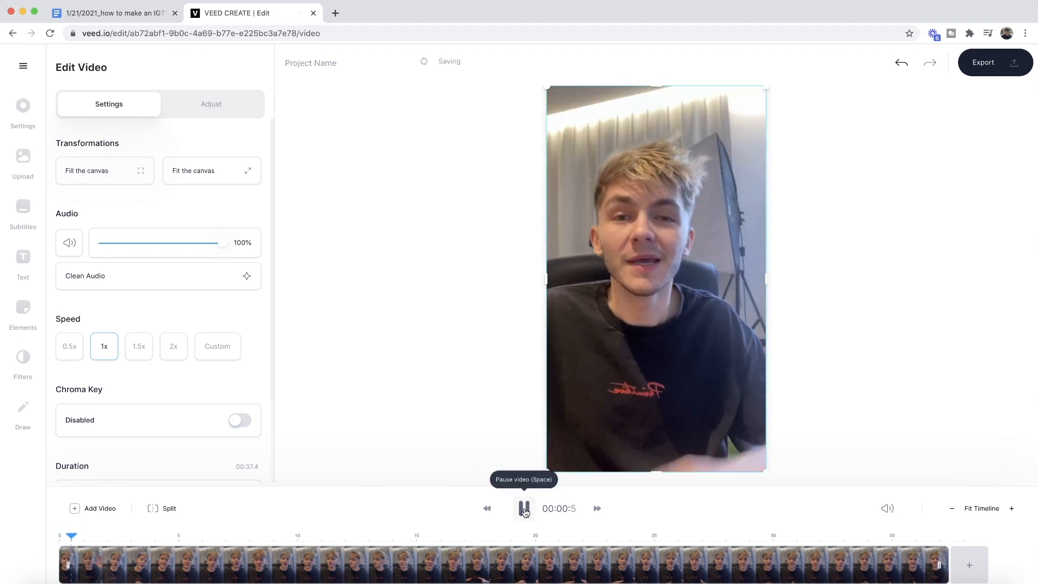
{"action": "left_click", "coordinate": [524, 510]}
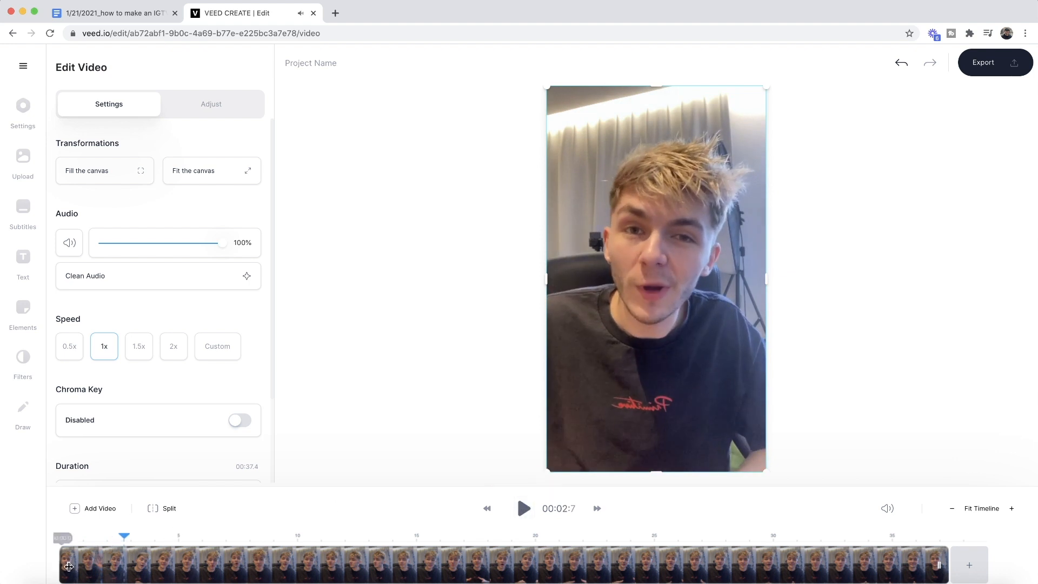
{"action": "left_click_drag", "start_coordinate": [110, 562], "coordinate": [99, 562]}
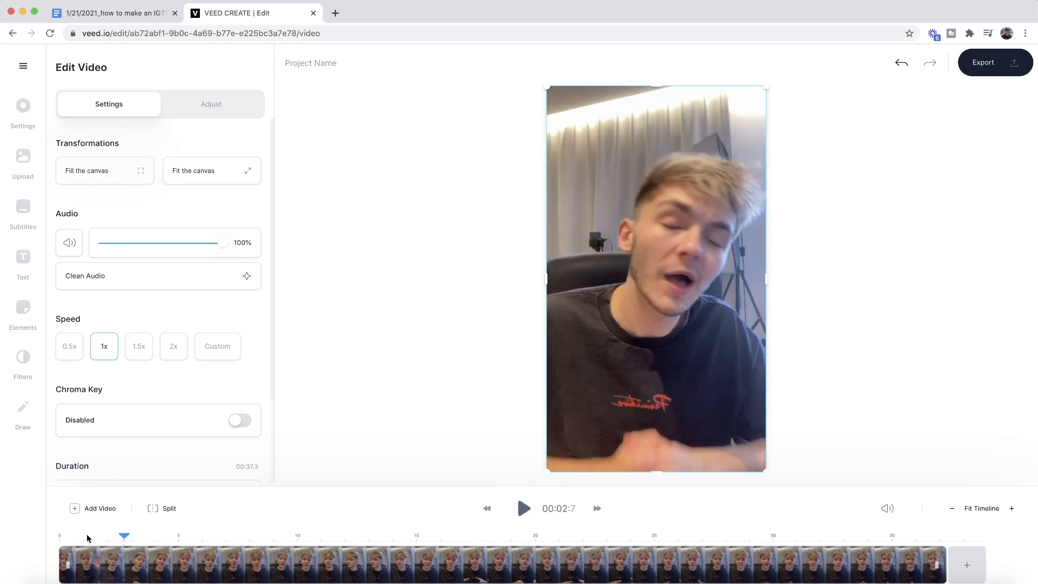
- Play the clip up to 00:08:3 and split it there, at the end of the first good take
{"action": "left_click", "coordinate": [523, 509]}
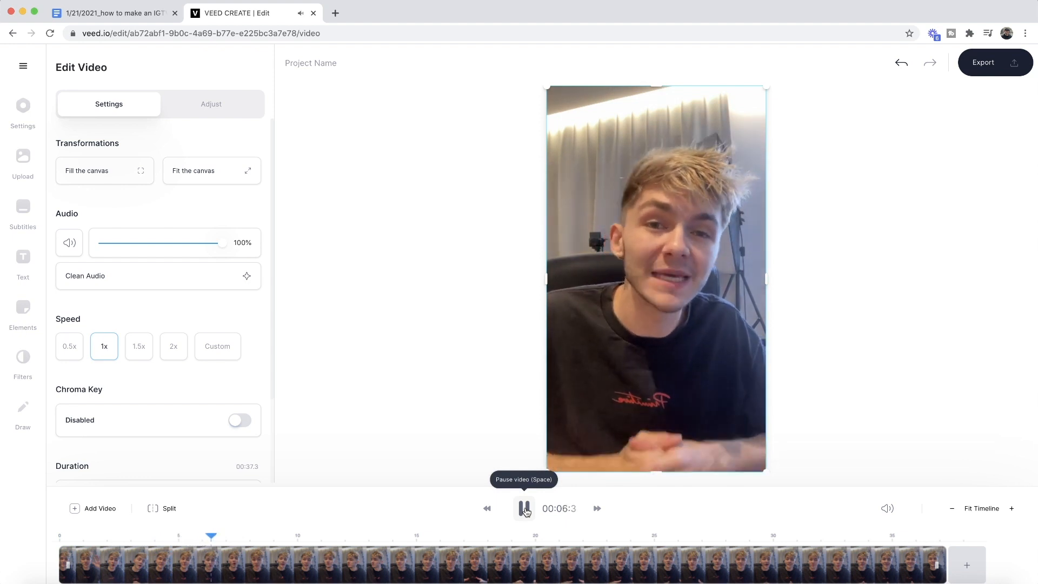
{"action": "left_click", "coordinate": [524, 509]}
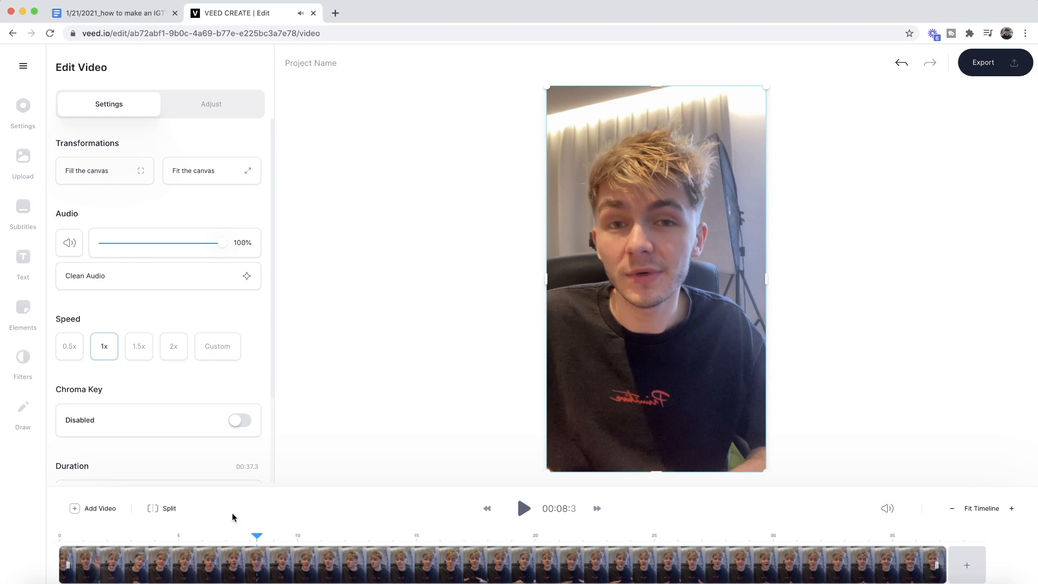
{"action": "left_click", "coordinate": [166, 509]}
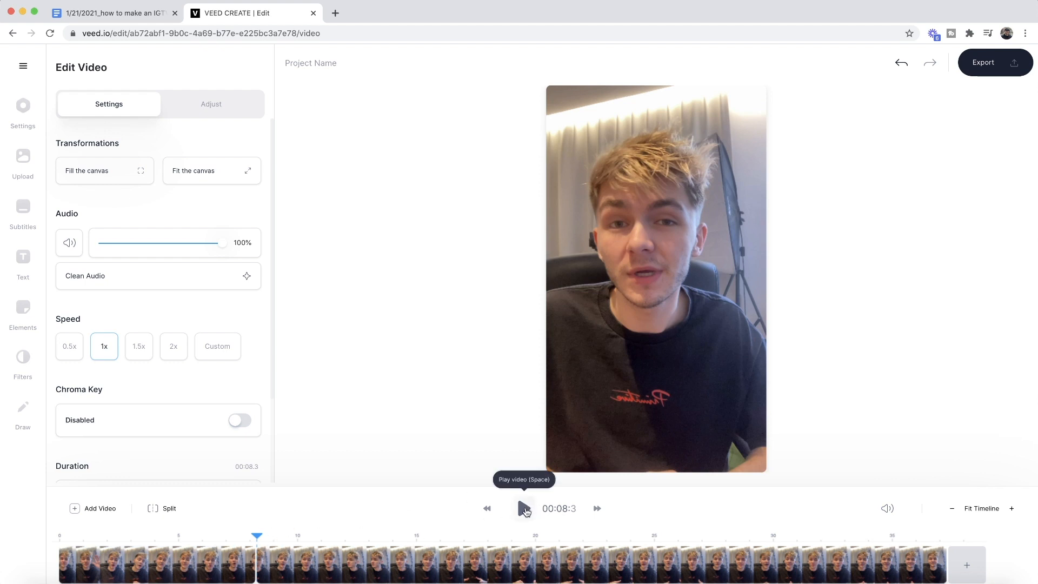
- Split the second clip at 00:14:4, delete the section from 00:08:3 to there, and close the gap with the remaining clip
{"action": "left_click", "coordinate": [524, 509]}
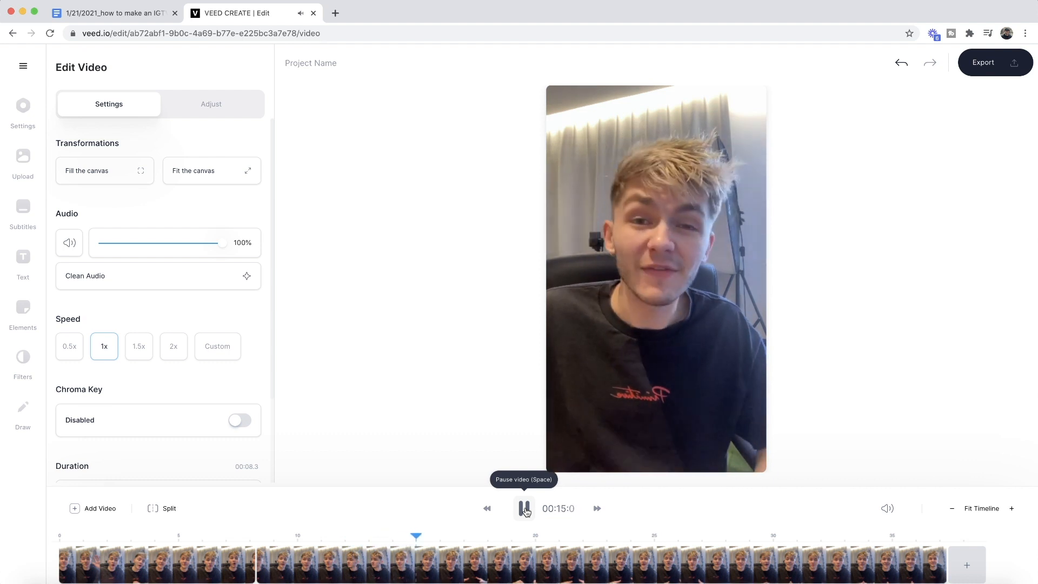
{"action": "left_click_drag", "start_coordinate": [414, 536], "coordinate": [403, 534]}
{"action": "left_click", "coordinate": [162, 508]}
{"action": "left_click", "coordinate": [330, 565]}
{"action": "key", "text": "Delete"}
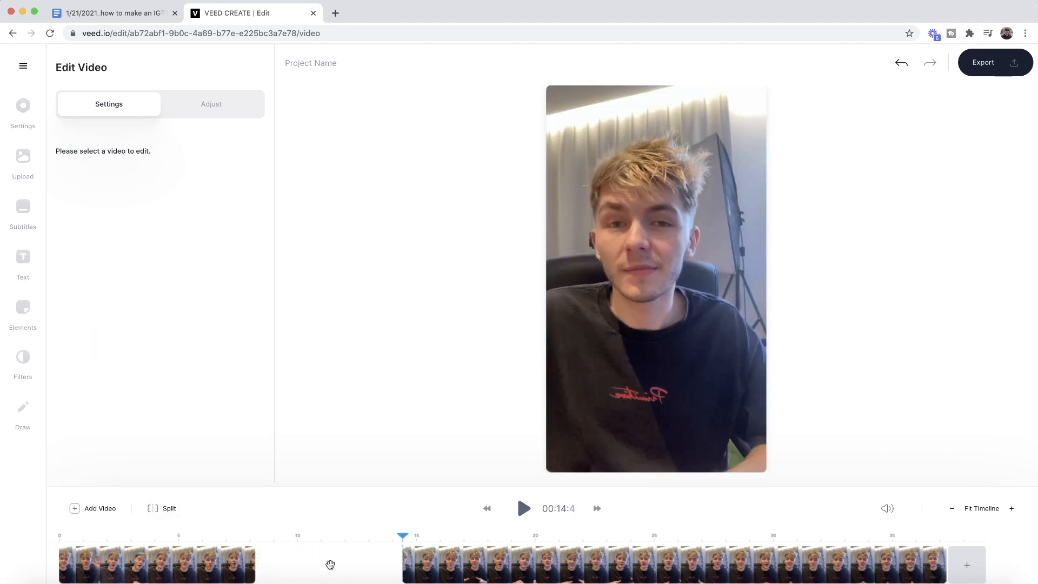
{"action": "left_click_drag", "start_coordinate": [534, 558], "coordinate": [321, 562]}
- Review the second clip from 00:08:3, split it at 00:14:5, delete the section before the split, and close the gap
{"action": "left_click", "coordinate": [256, 538]}
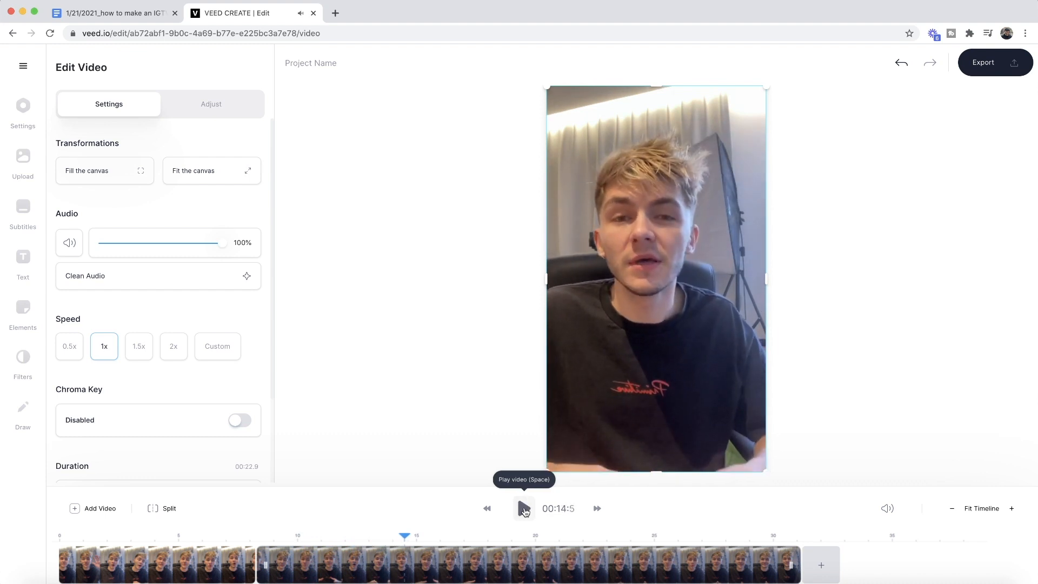
{"action": "left_click", "coordinate": [155, 509]}
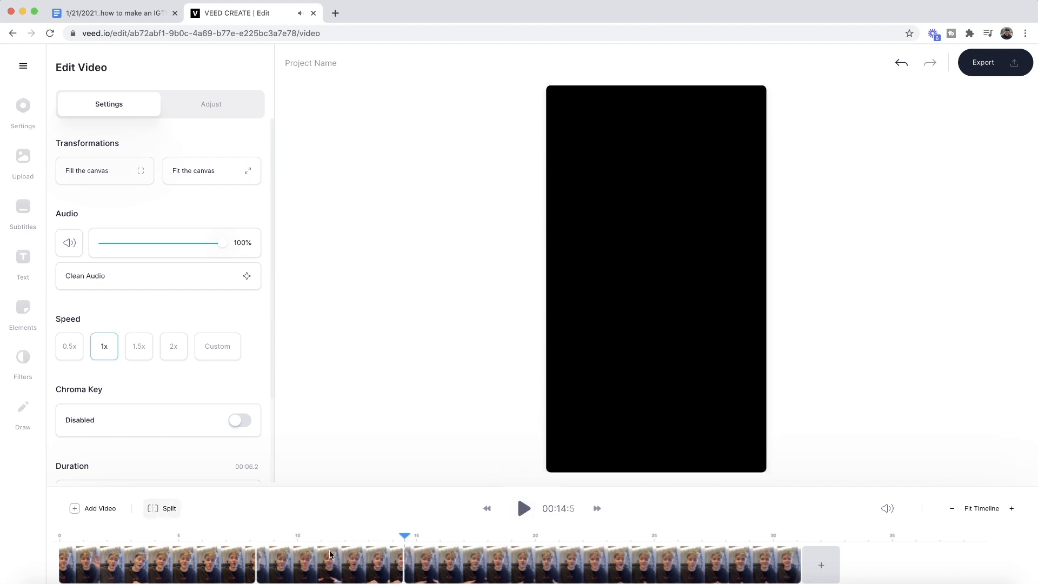
{"action": "left_click", "coordinate": [332, 554]}
{"action": "right_click", "coordinate": [346, 554]}
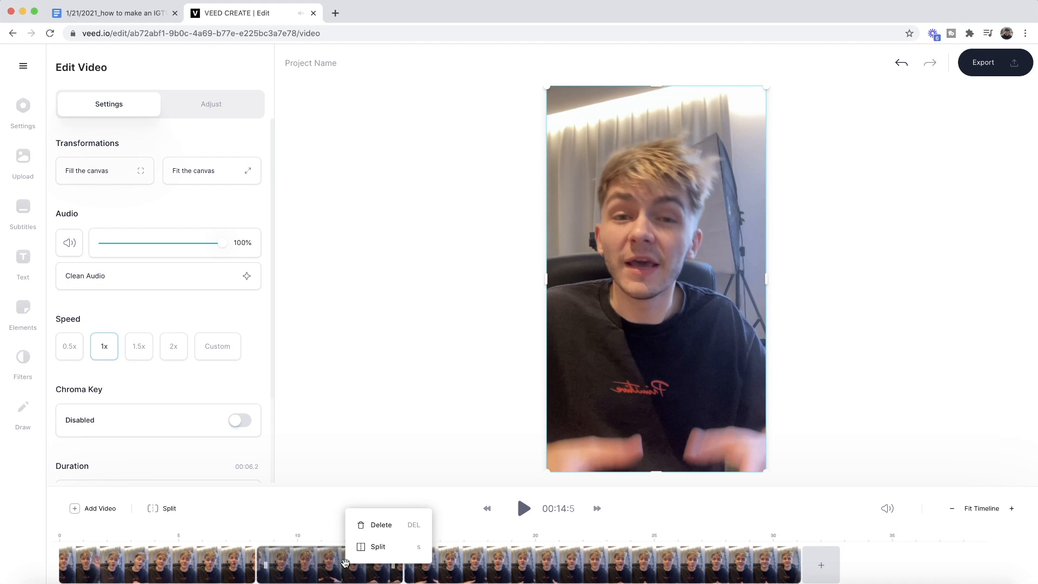
{"action": "left_click", "coordinate": [381, 525]}
{"action": "left_click", "coordinate": [362, 556]}
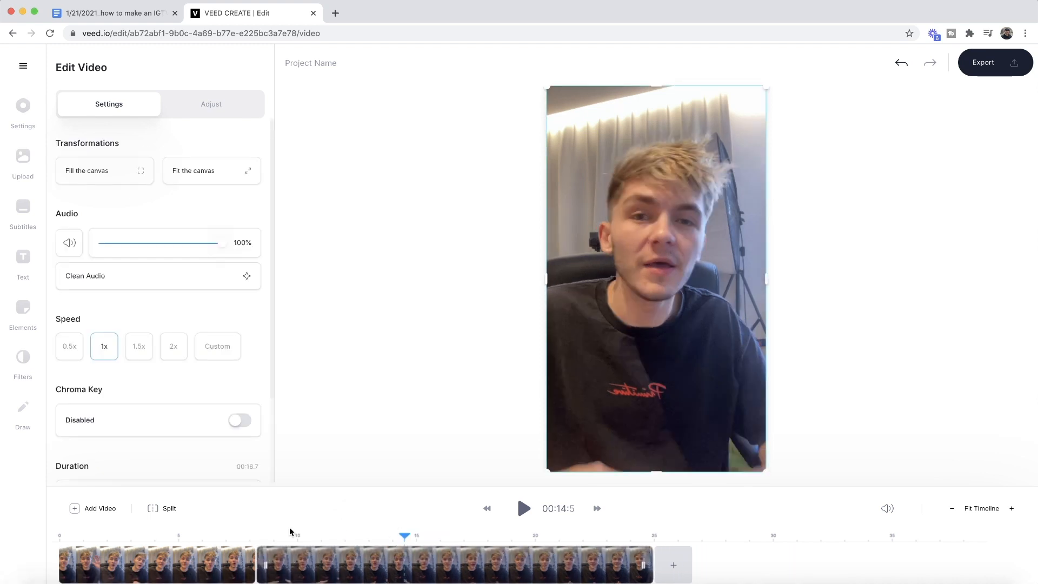
- Preview the second clip, trim its end to a duration of 00:14.3, and return the playhead to the start of the timeline
{"action": "left_click", "coordinate": [263, 538]}
{"action": "left_click", "coordinate": [524, 515]}
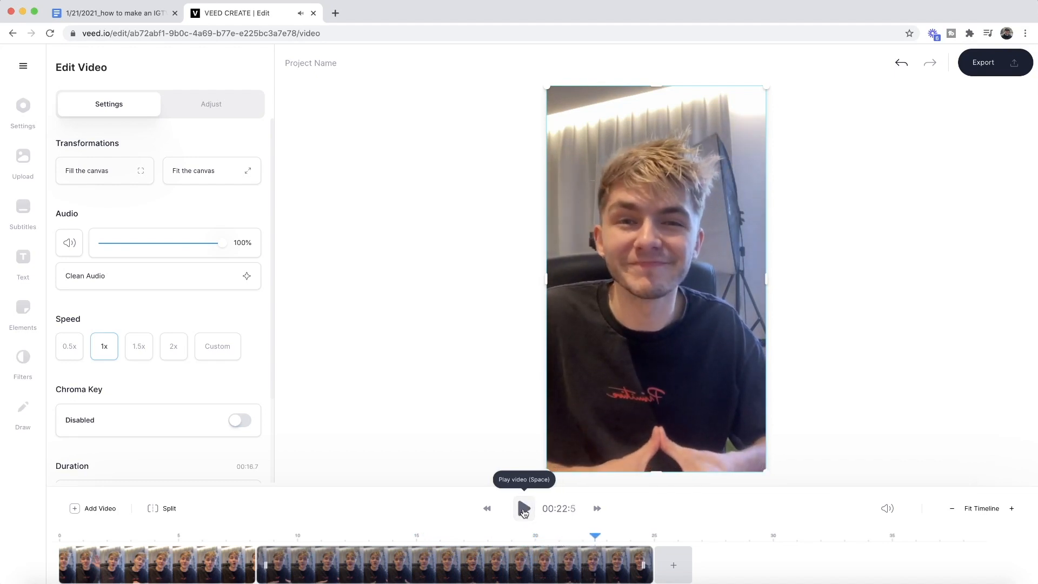
{"action": "left_click_drag", "start_coordinate": [637, 562], "coordinate": [593, 562]}
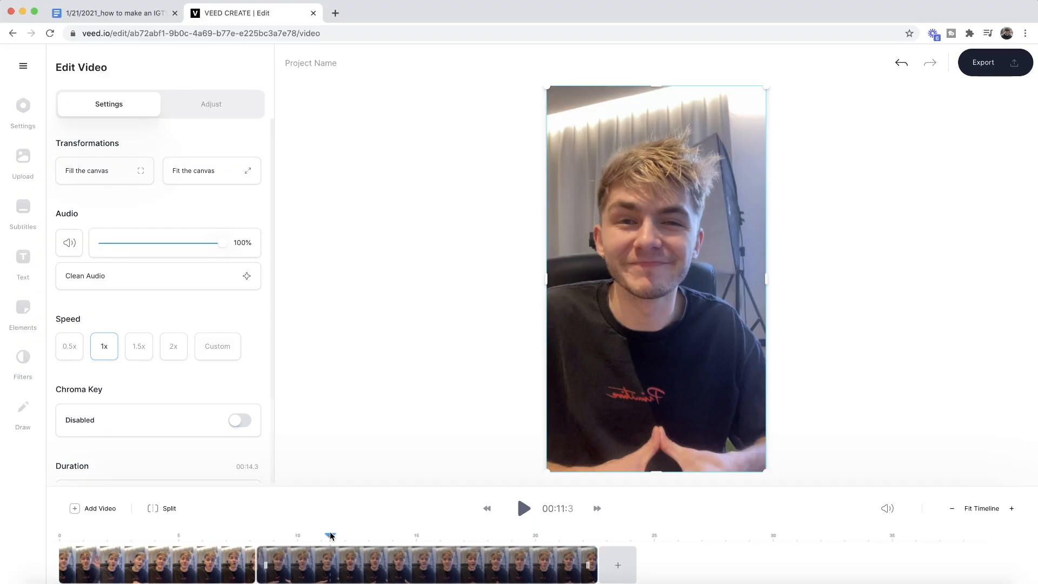
{"action": "left_click_drag", "start_coordinate": [331, 535], "coordinate": [152, 527]}
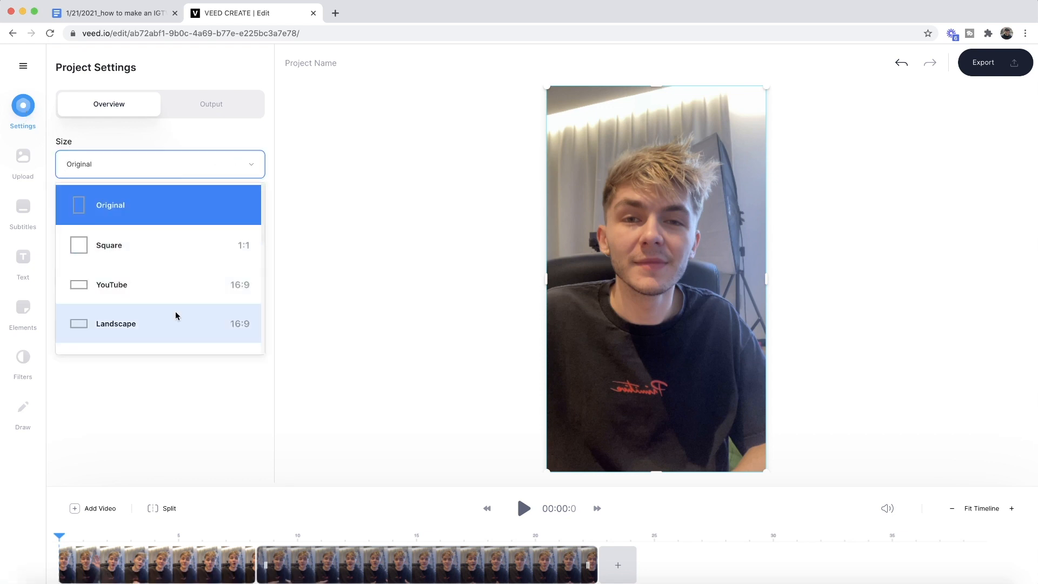
- Look through the project size presets and set the canvas size to Story (9:16)
{"action": "scroll", "coordinate": [174, 313], "scroll_direction": "down", "scroll_amount": 5}
{"action": "scroll", "coordinate": [176, 315], "scroll_direction": "up", "scroll_amount": 5}
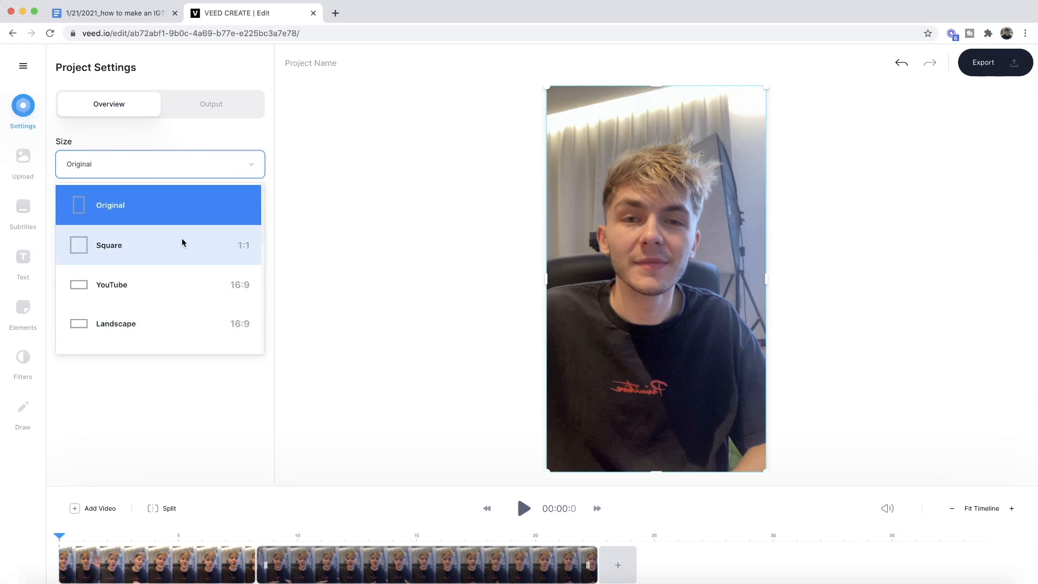
{"action": "scroll", "coordinate": [178, 297], "scroll_direction": "down", "scroll_amount": 1}
{"action": "scroll", "coordinate": [179, 297], "scroll_direction": "down", "scroll_amount": 4}
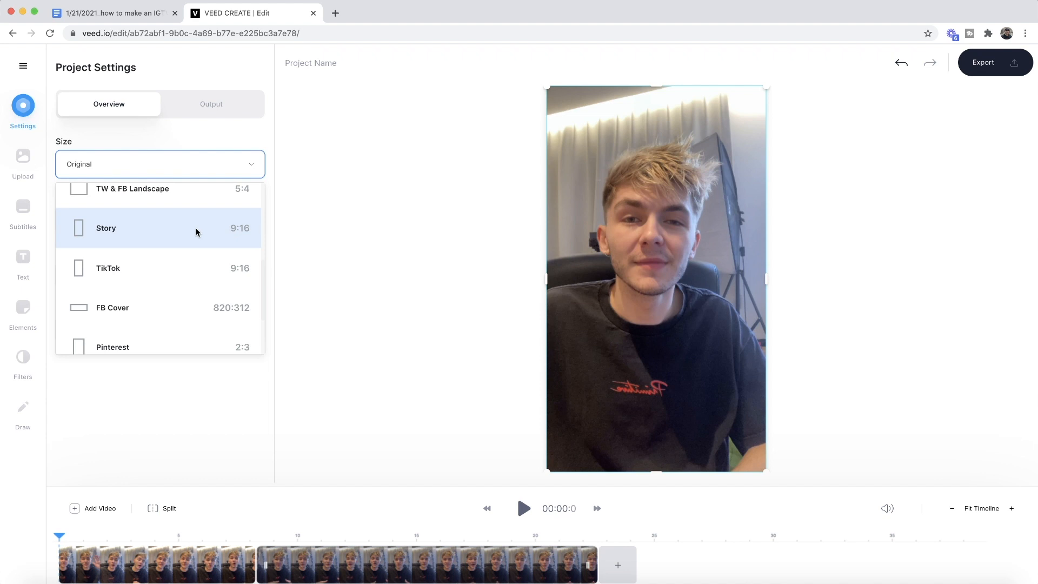
{"action": "left_click", "coordinate": [197, 232]}
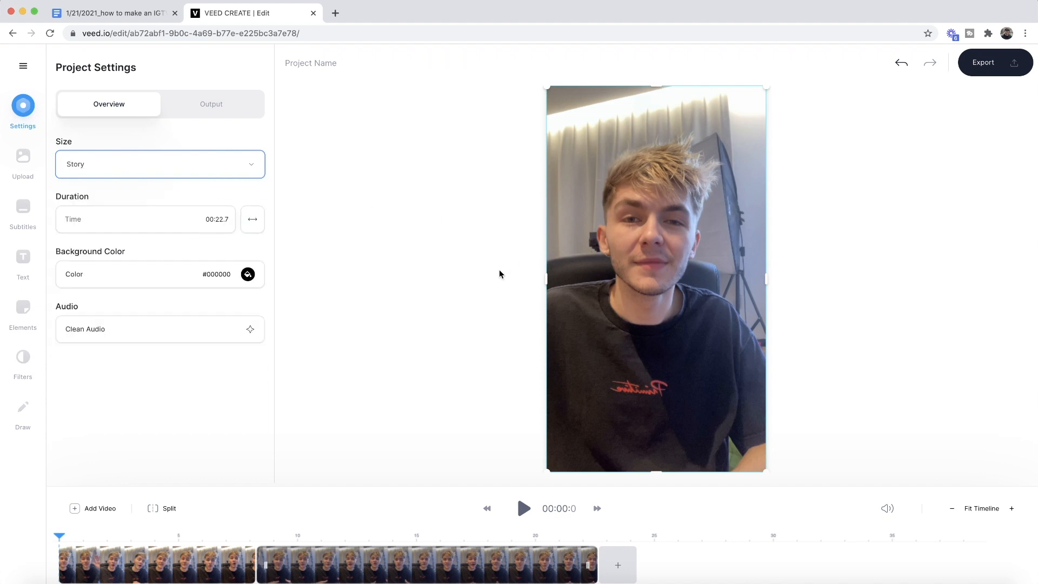
- Set the project size to Square (1:1) and make the first clip fill the canvas
{"action": "left_click", "coordinate": [246, 169]}
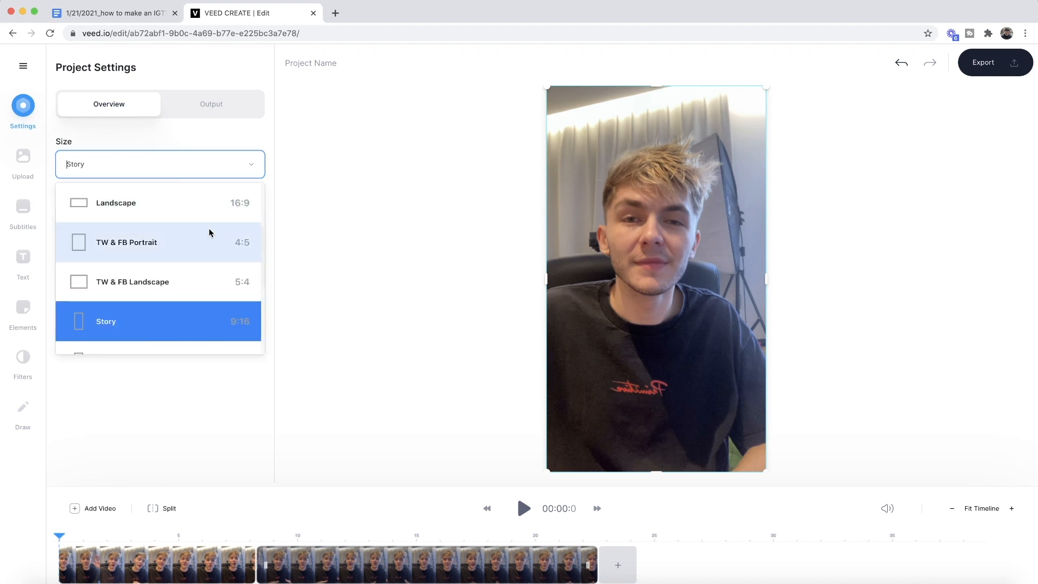
{"action": "scroll", "coordinate": [211, 233], "scroll_direction": "up", "scroll_amount": 3}
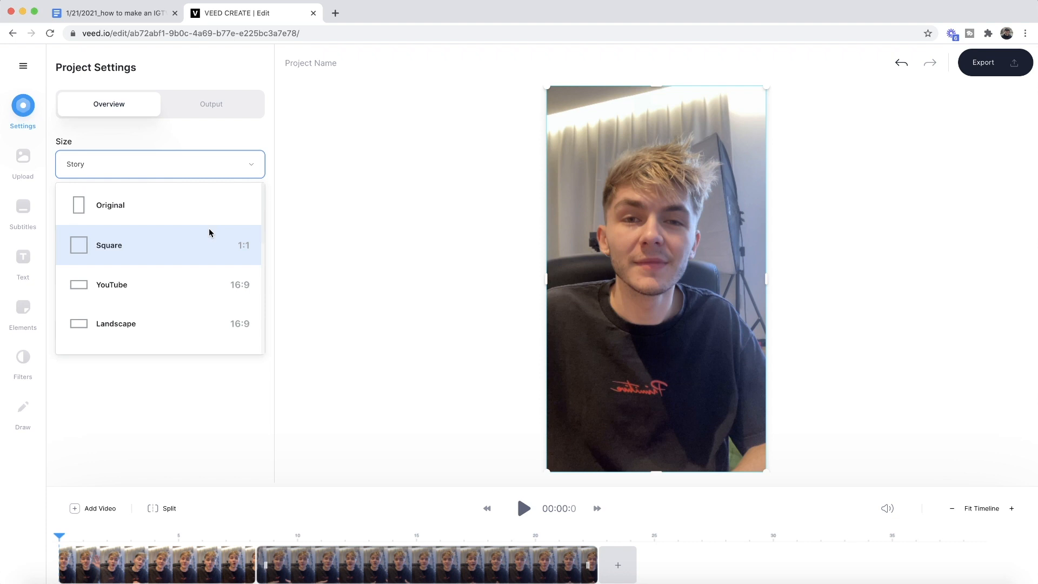
{"action": "left_click", "coordinate": [150, 250]}
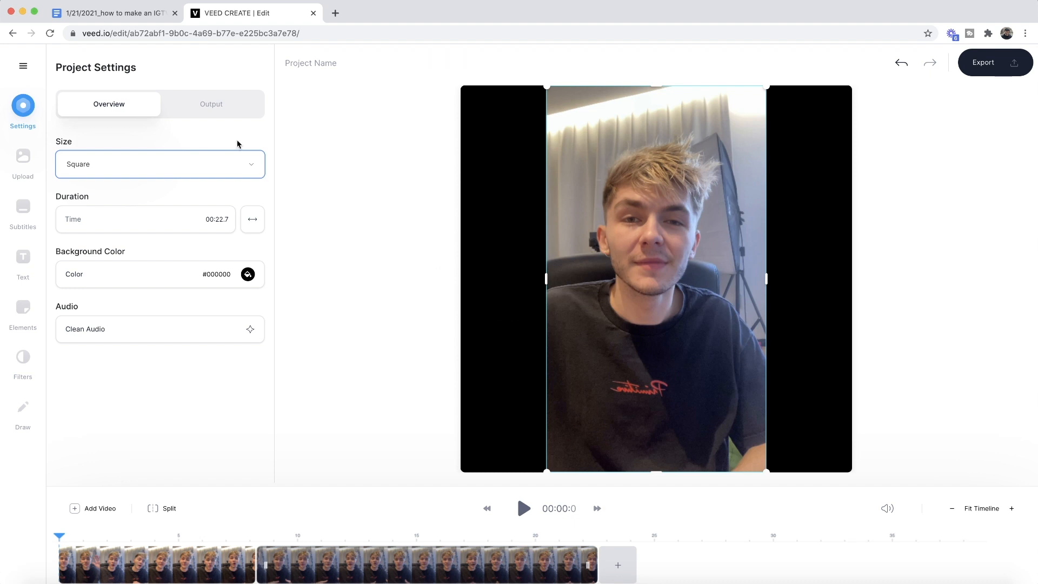
{"action": "left_click", "coordinate": [572, 267]}
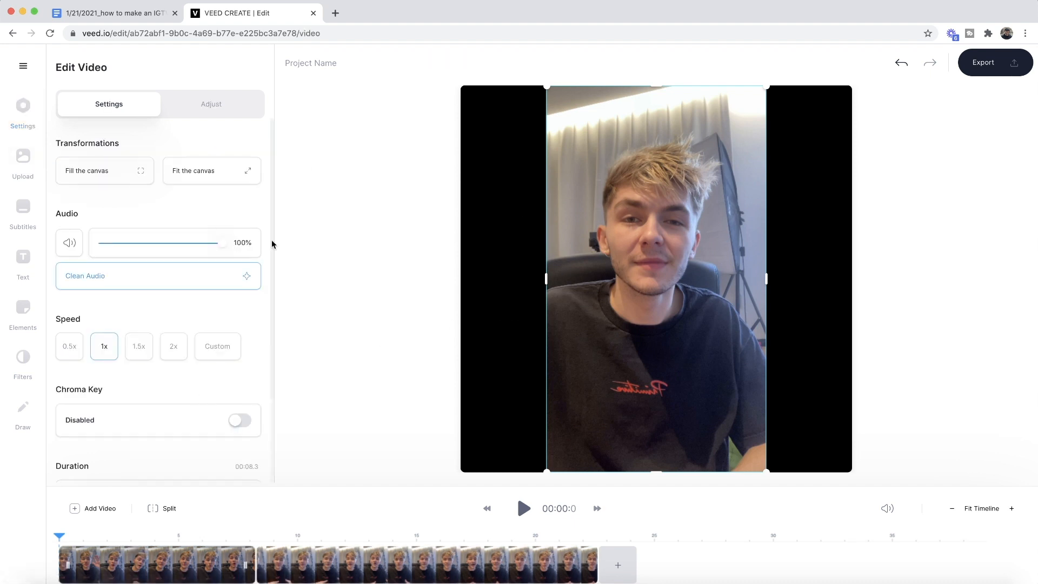
{"action": "left_click", "coordinate": [122, 181]}
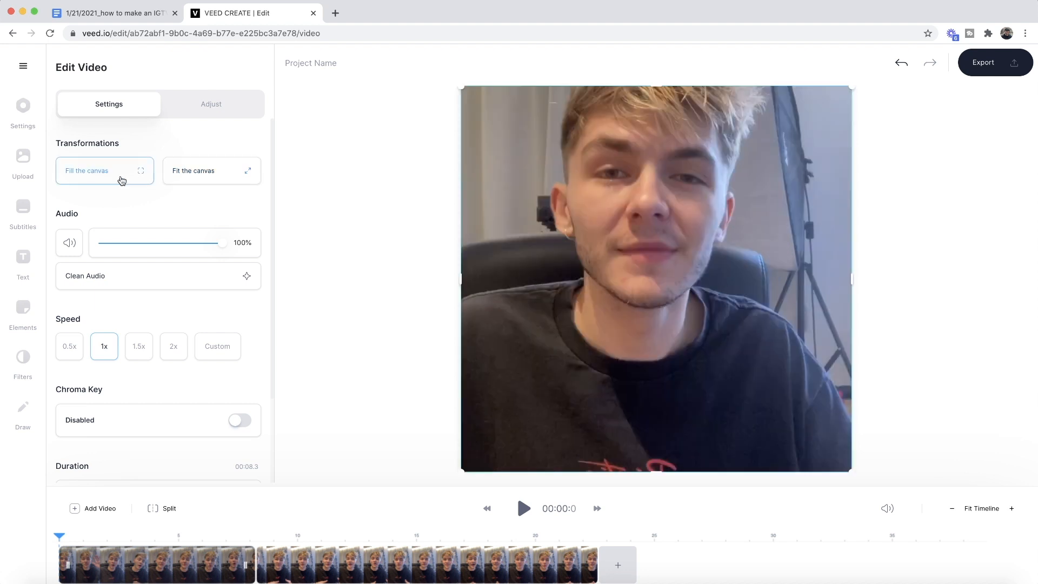
- Fit the first clip to the square canvas, align it with the left edge, and scale it until it covers the canvas
{"action": "left_click", "coordinate": [203, 169]}
{"action": "left_click_drag", "start_coordinate": [621, 241], "coordinate": [540, 244]}
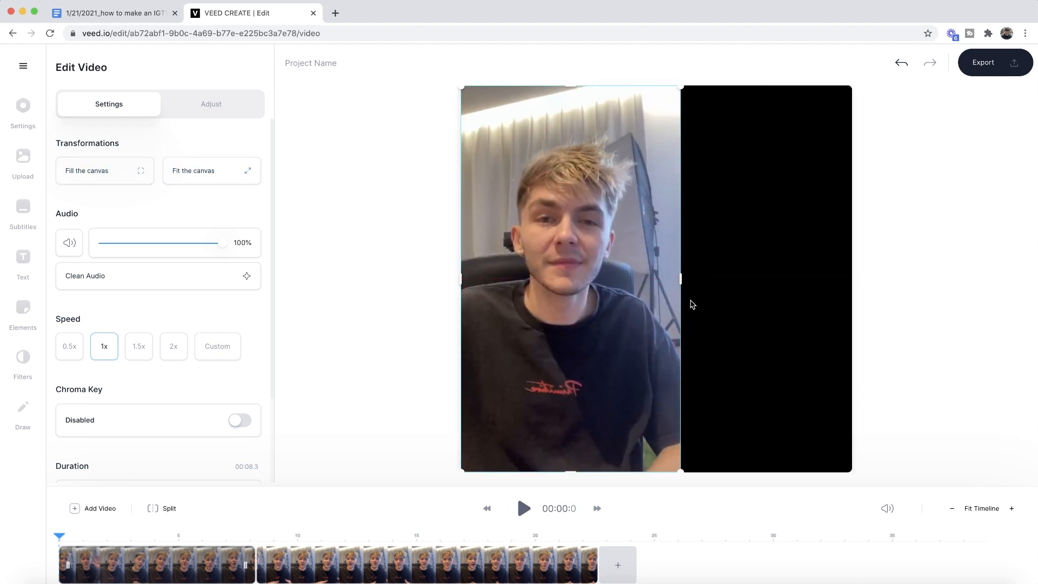
{"action": "left_click_drag", "start_coordinate": [683, 281], "coordinate": [851, 282]}
{"action": "mouse_move", "coordinate": [673, 238]}
{"action": "left_mouse_down"}
{"action": "mouse_move", "coordinate": [673, 319]}
{"action": "mouse_move", "coordinate": [672, 167]}
{"action": "mouse_move", "coordinate": [674, 243]}
{"action": "mouse_move", "coordinate": [674, 230]}
{"action": "left_mouse_up"}
- Look through the project size presets and set the canvas back to Story (9:16)
{"action": "left_click", "coordinate": [23, 105]}
{"action": "left_click", "coordinate": [139, 164]}
{"action": "scroll", "coordinate": [132, 260], "scroll_direction": "down", "scroll_amount": 5}
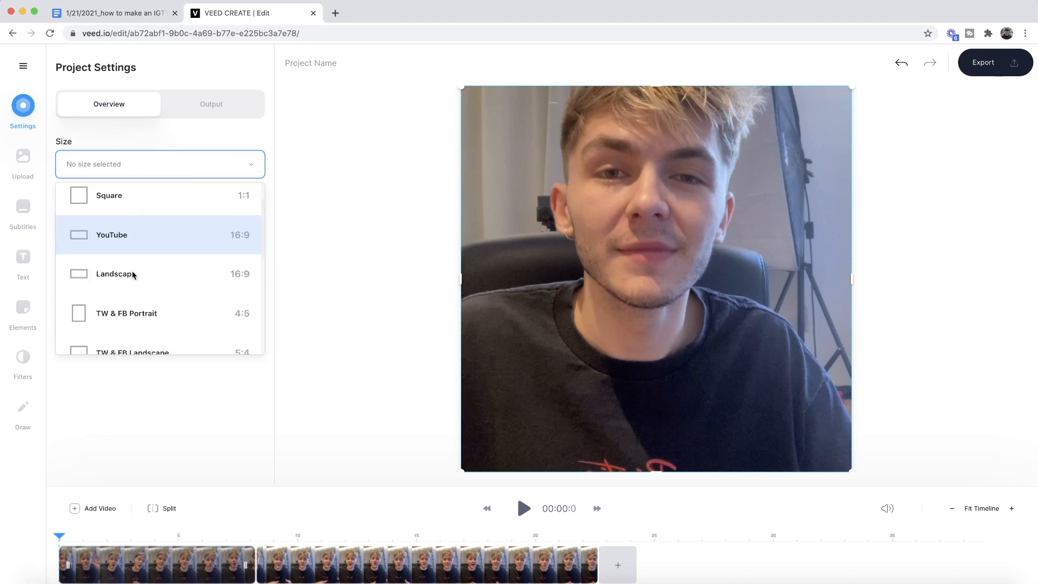
{"action": "scroll", "coordinate": [141, 309], "scroll_direction": "down", "scroll_amount": 2}
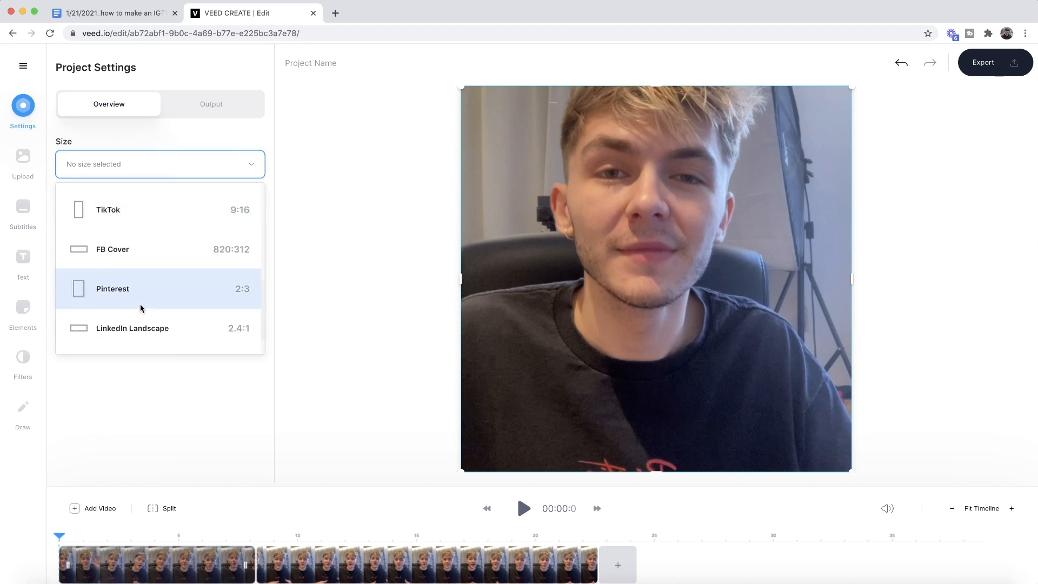
{"action": "scroll", "coordinate": [139, 306], "scroll_direction": "up", "scroll_amount": 1}
{"action": "left_click", "coordinate": [151, 223]}
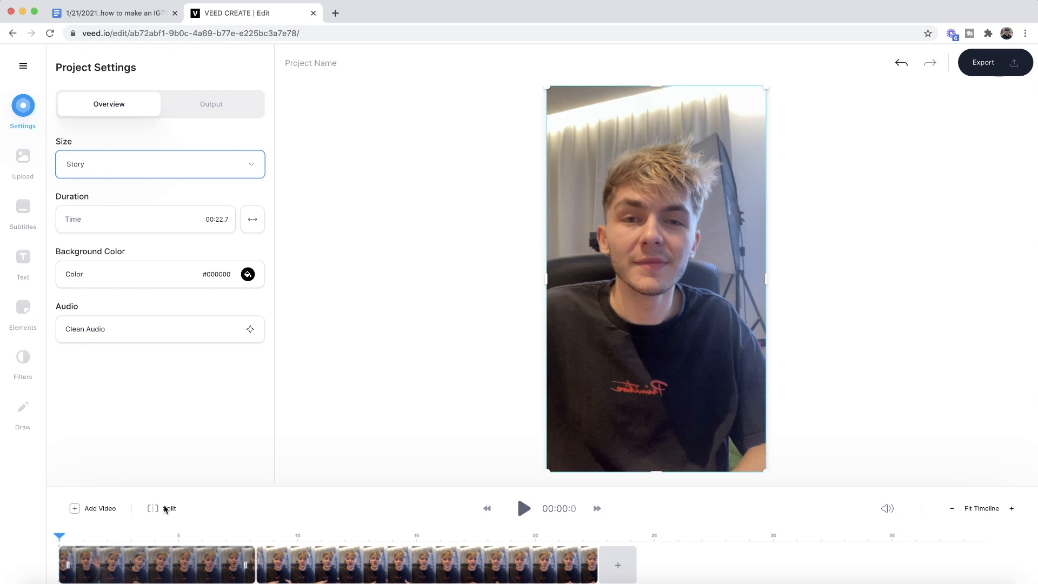
- Upload the audio file soundscrate-caf-style.wav from the Songs folder inside Test Clips & SFX
{"action": "left_click_drag", "start_coordinate": [267, 541], "coordinate": [189, 540]}
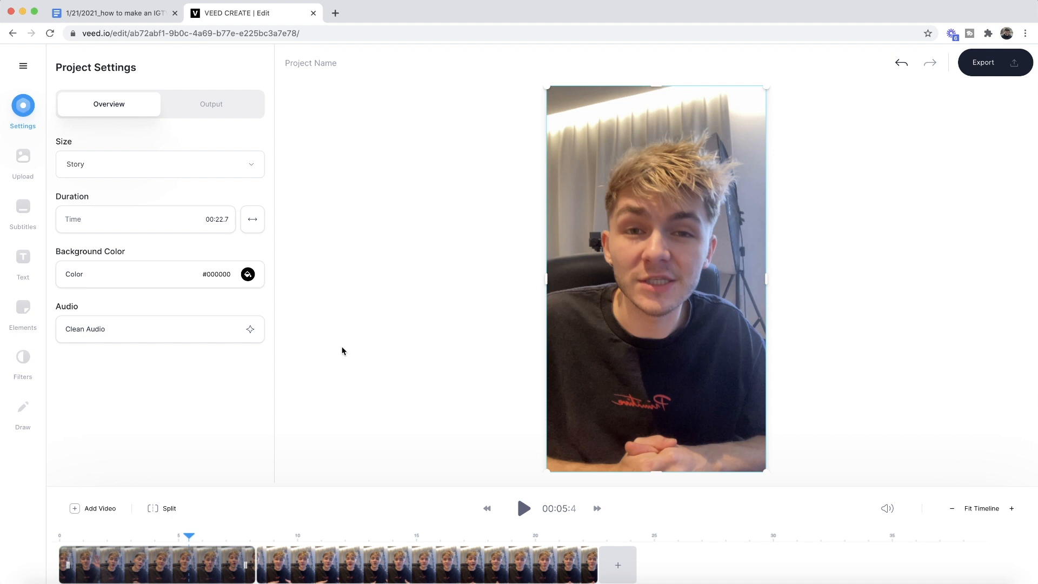
{"action": "left_click", "coordinate": [25, 171]}
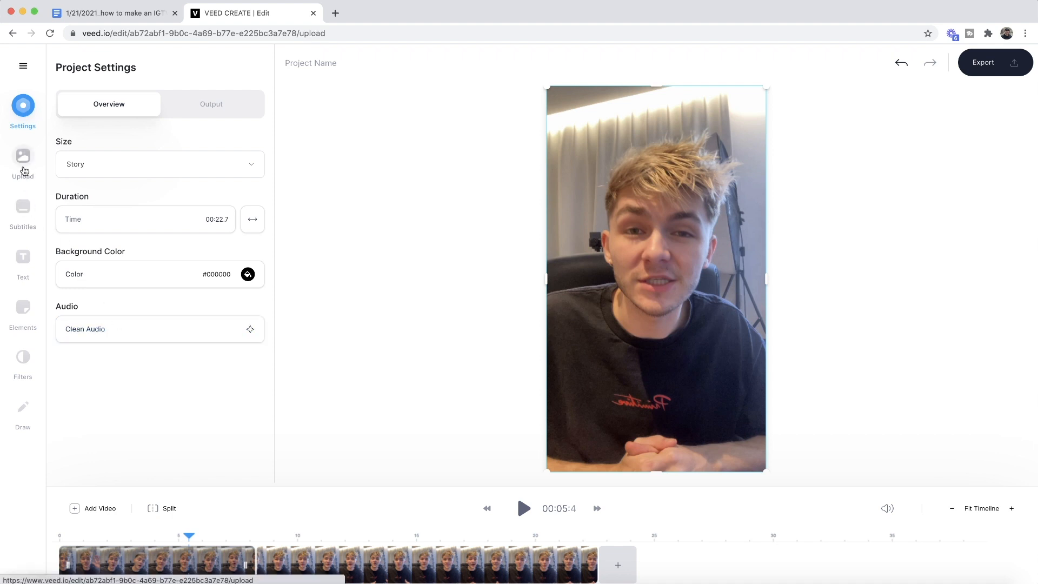
{"action": "left_click", "coordinate": [124, 173]}
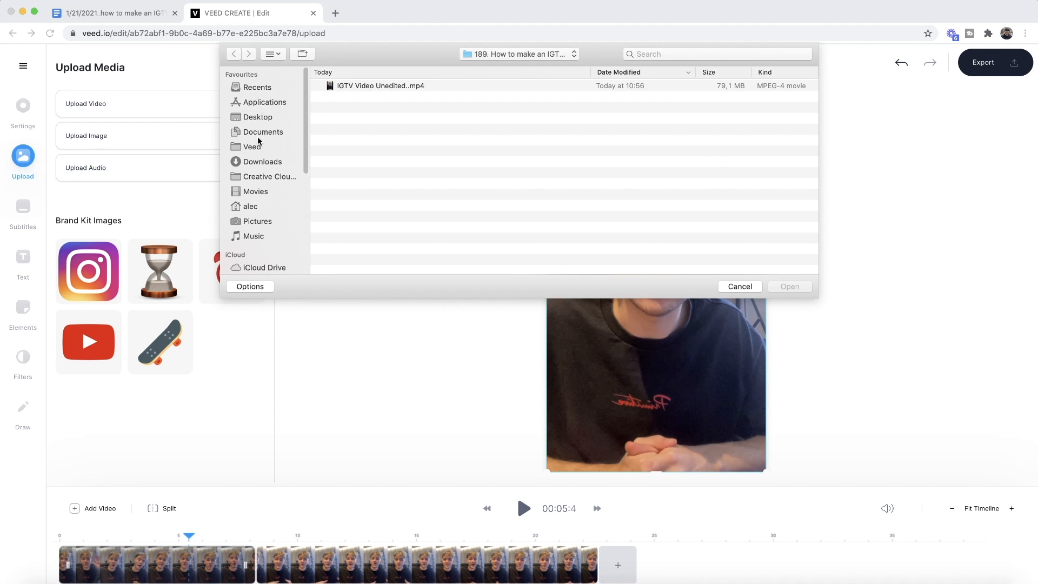
{"action": "left_click", "coordinate": [255, 147]}
{"action": "double_click", "coordinate": [362, 108]}
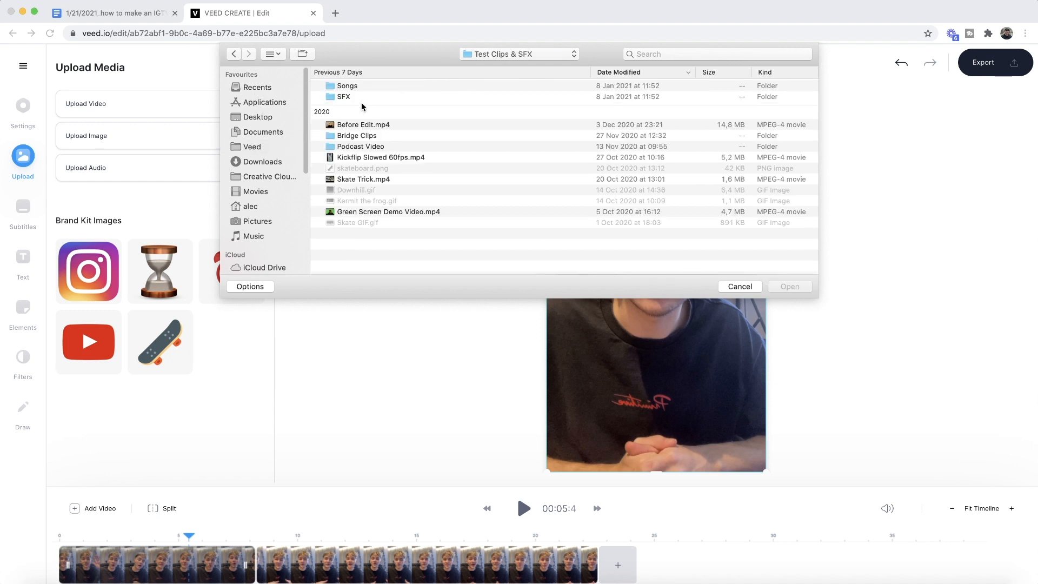
{"action": "double_click", "coordinate": [356, 85]}
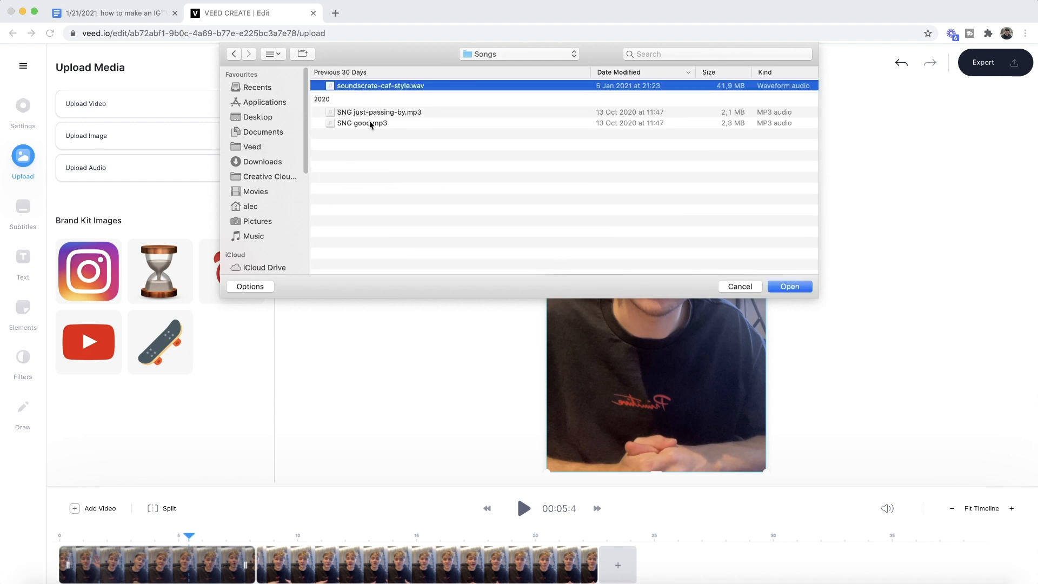
{"action": "left_click", "coordinate": [789, 286]}
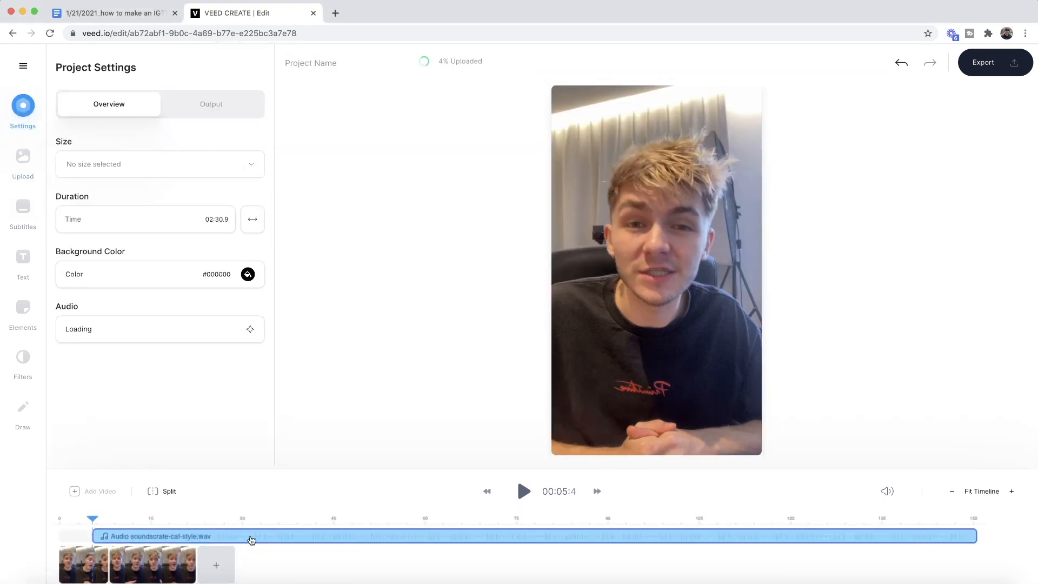
- Move the music track to the start of the timeline, trim its end to 00:22.6, and fit the timeline
{"action": "left_click_drag", "start_coordinate": [250, 539], "coordinate": [173, 537]}
{"action": "left_click_drag", "start_coordinate": [931, 540], "coordinate": [189, 560]}
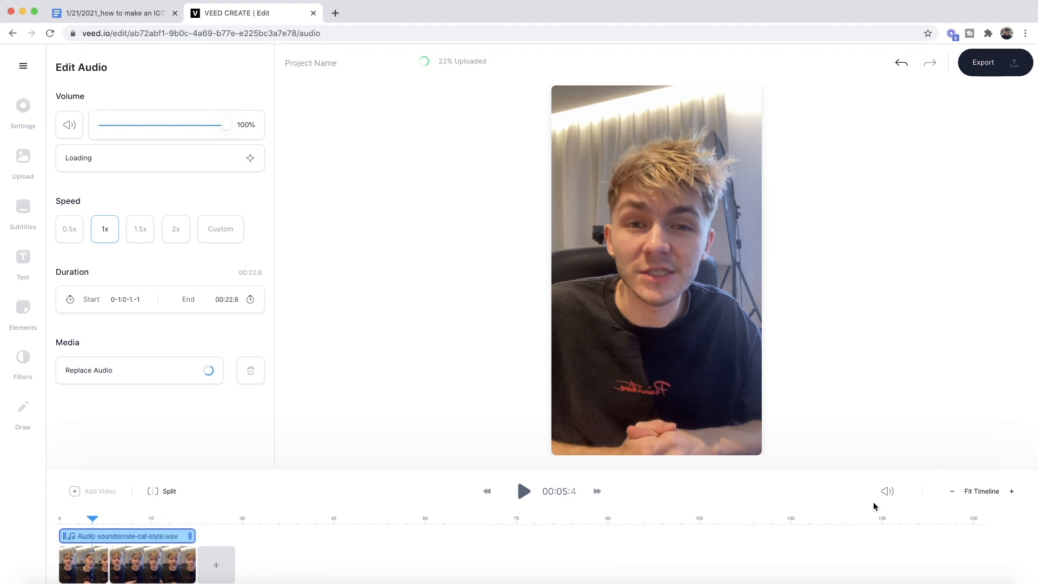
{"action": "left_click", "coordinate": [981, 492]}
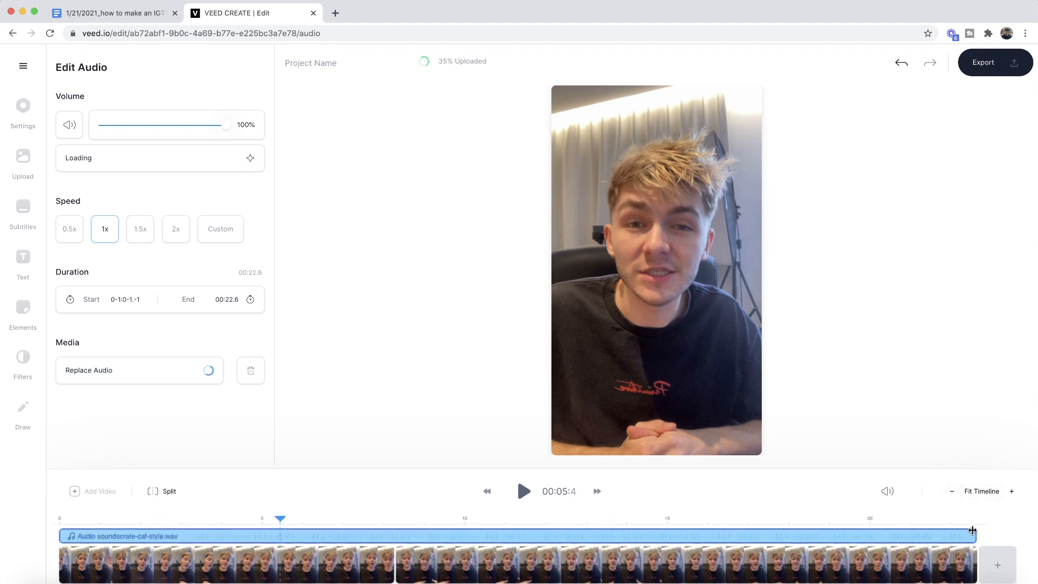
- Preview the music with the video, lower the music's volume to 15%, and play the mix from near the start
{"action": "left_click", "coordinate": [523, 491]}
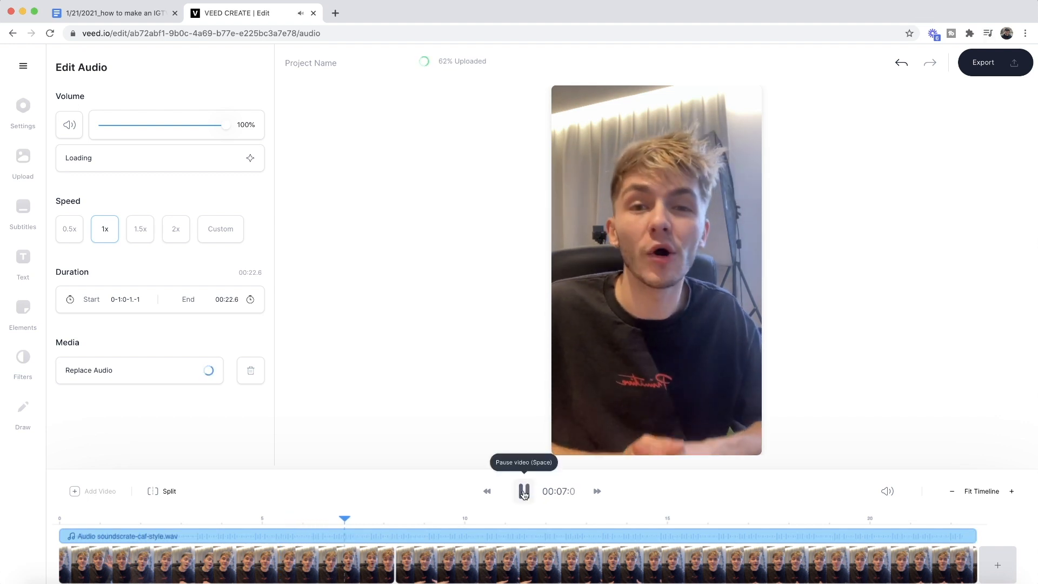
{"action": "left_click", "coordinate": [523, 491]}
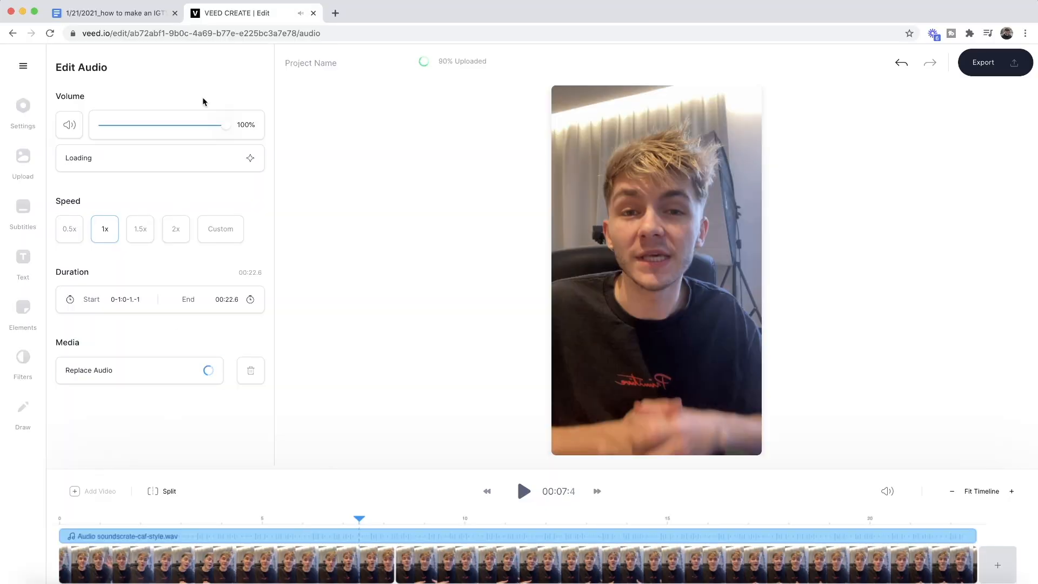
{"action": "left_click", "coordinate": [233, 536]}
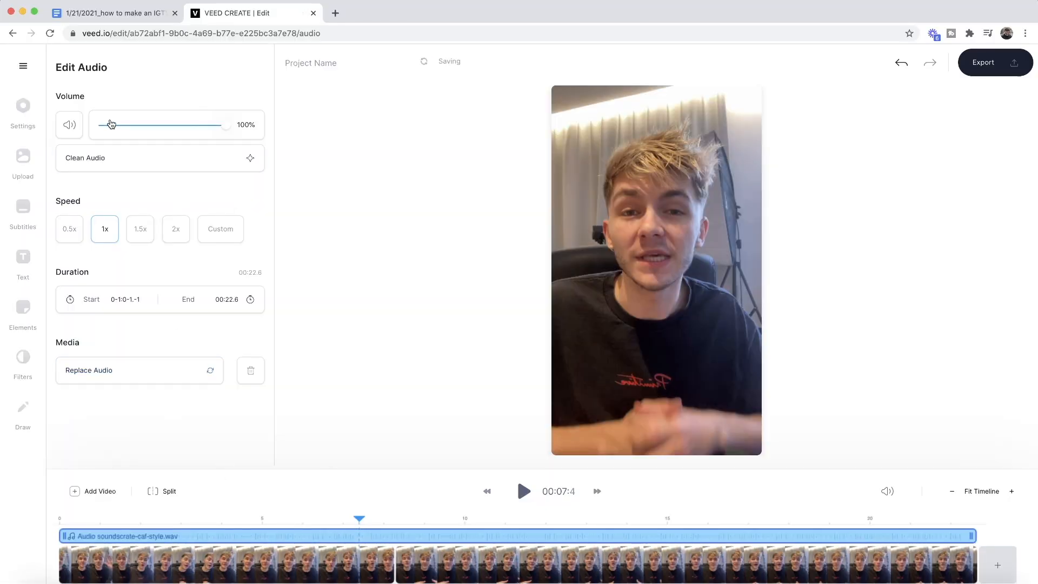
{"action": "left_click_drag", "start_coordinate": [228, 130], "coordinate": [122, 127]}
{"action": "left_click", "coordinate": [76, 517]}
{"action": "left_click", "coordinate": [523, 492]}
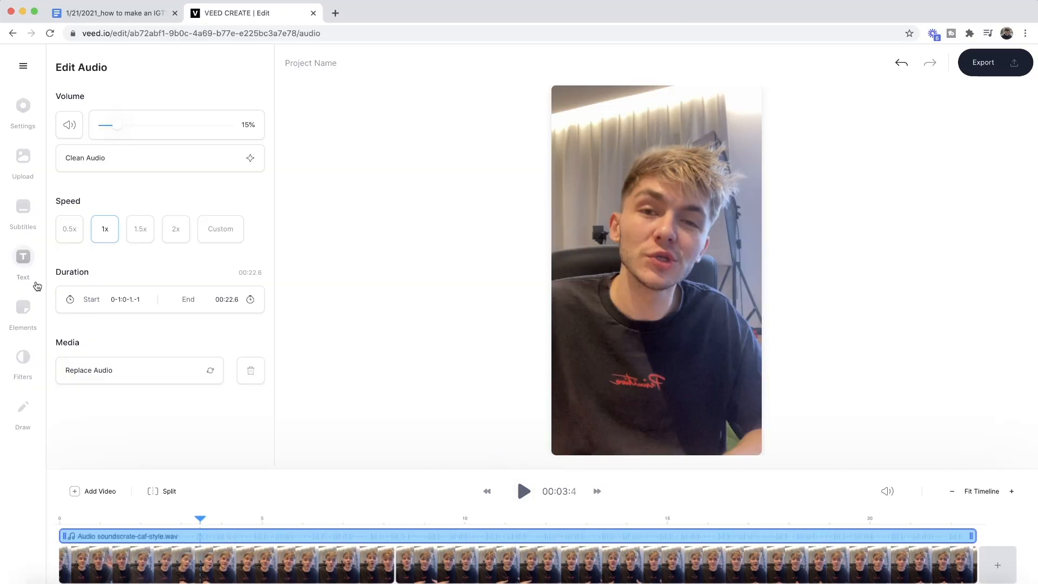
- Add a Headline Title text, preview the video's opening, and change the title's wording to "Hey IGTV"
{"action": "left_click", "coordinate": [23, 271]}
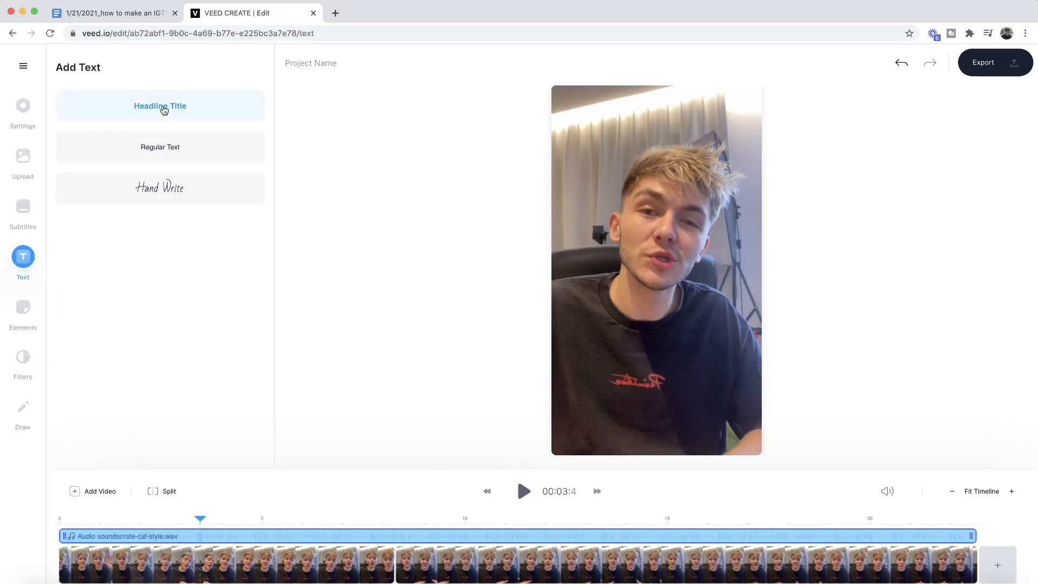
{"action": "left_click", "coordinate": [163, 110]}
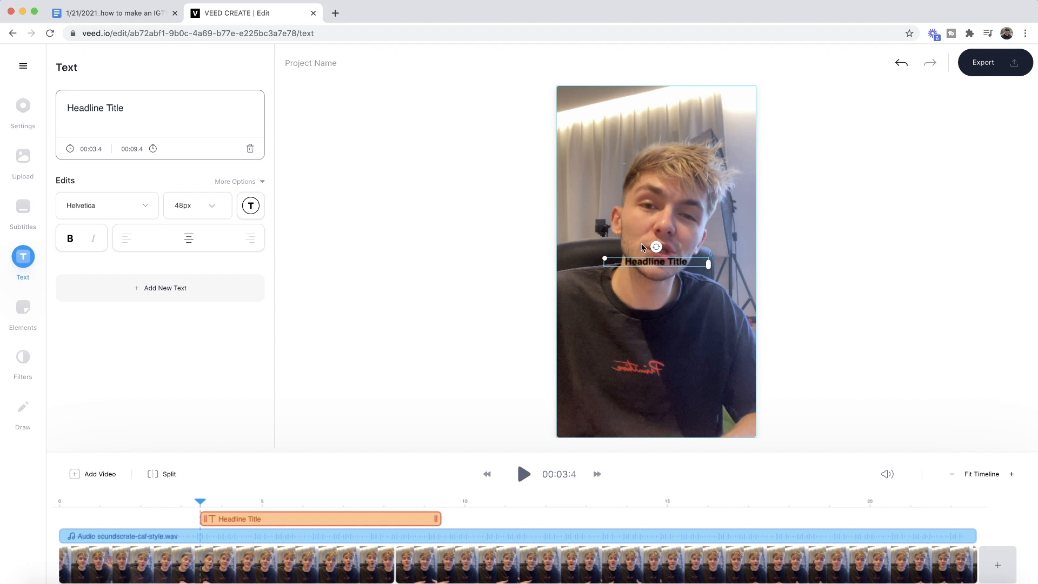
{"action": "left_click_drag", "start_coordinate": [100, 498], "coordinate": [17, 501]}
{"action": "left_click", "coordinate": [523, 474]}
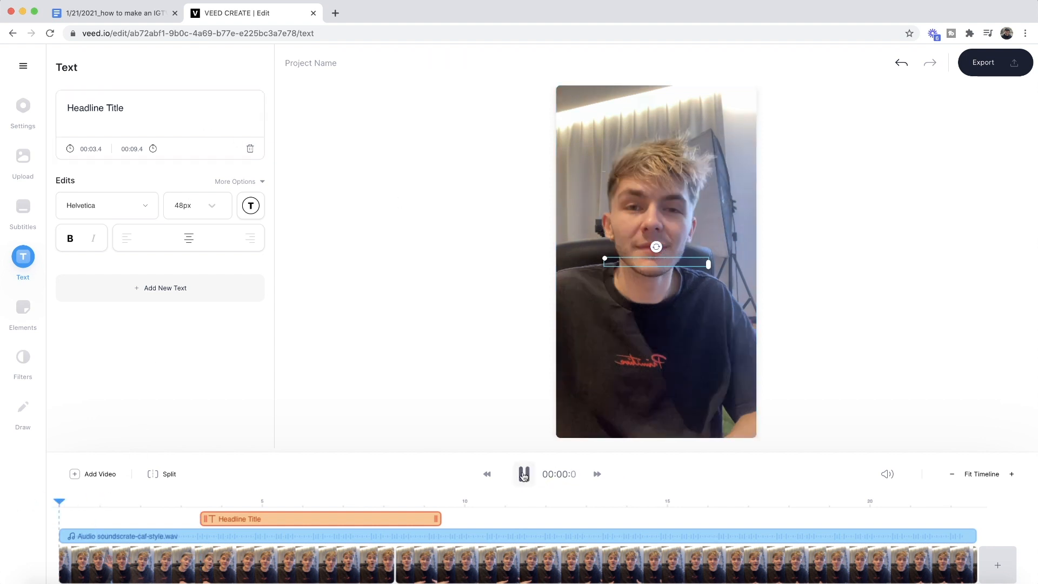
{"action": "left_click", "coordinate": [524, 474]}
{"action": "triple_click", "coordinate": [161, 109]}
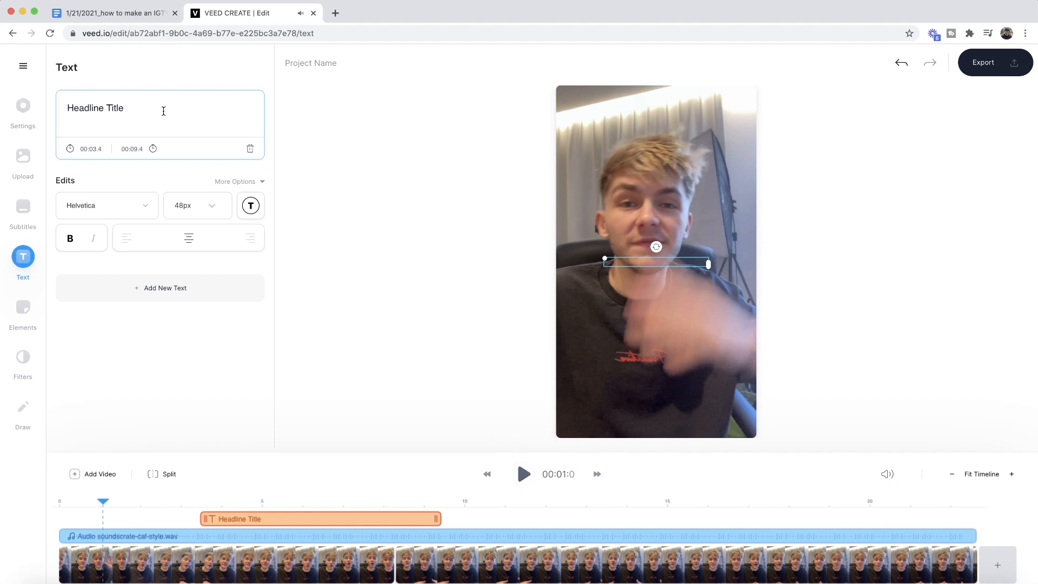
{"action": "type", "text": "Hey IGTV"}
- Set the "Hey IGTV" title's font to Anton and its size to 72px
{"action": "left_click", "coordinate": [107, 205]}
{"action": "left_click", "coordinate": [105, 322]}
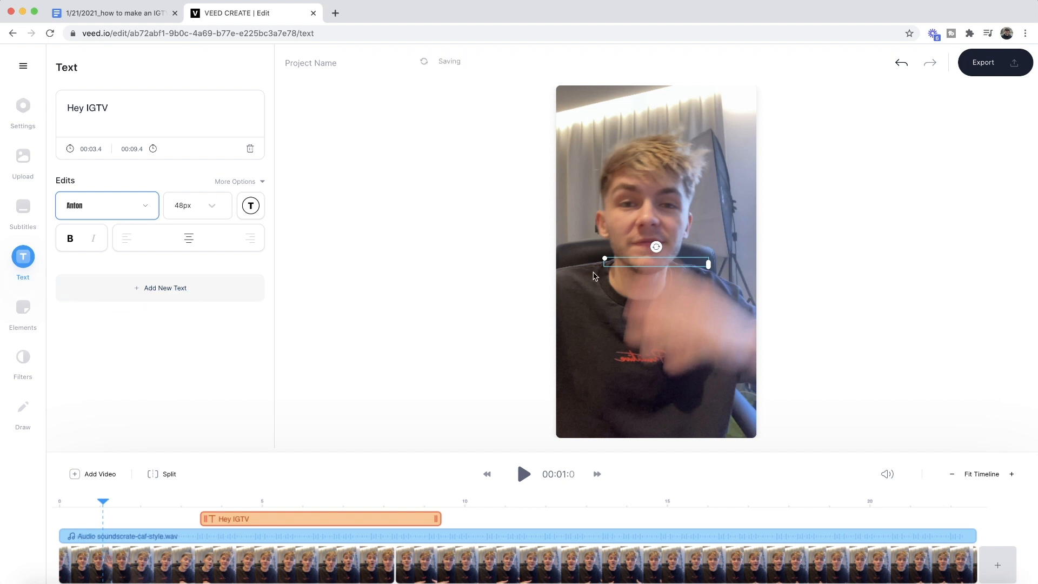
{"action": "left_click", "coordinate": [209, 205]}
{"action": "scroll", "coordinate": [199, 357], "scroll_direction": "down", "scroll_amount": 3}
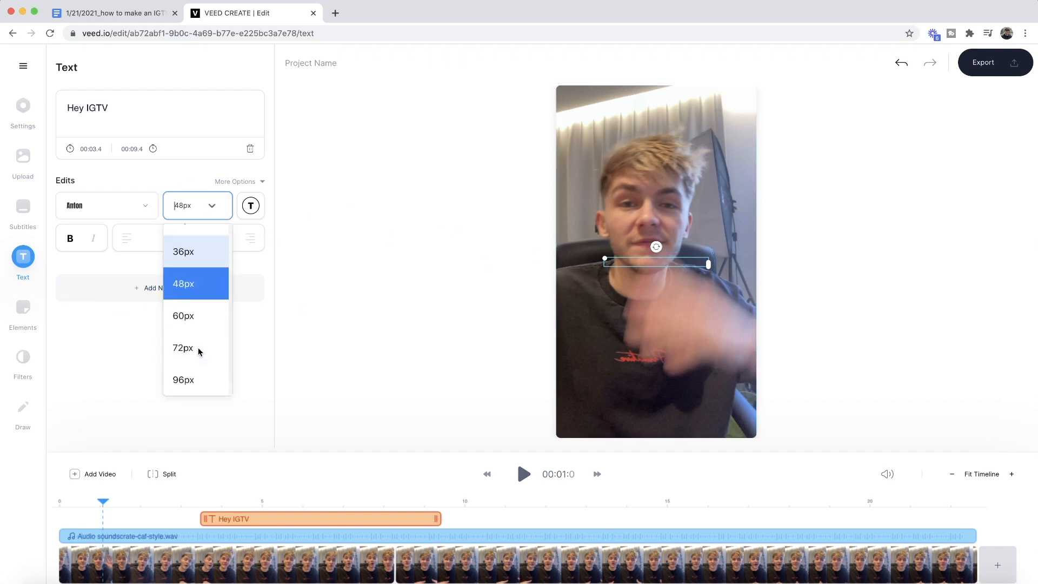
{"action": "left_click", "coordinate": [197, 347]}
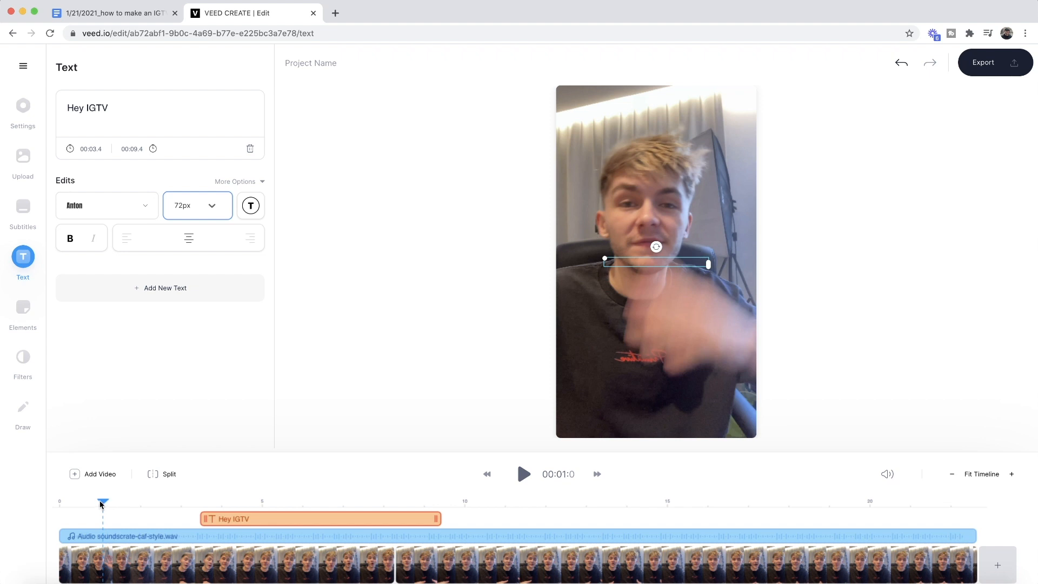
- Move the "Hey IGTV" title to the start of the timeline and shorten it to end at 00:03.0
{"action": "left_click", "coordinate": [249, 502]}
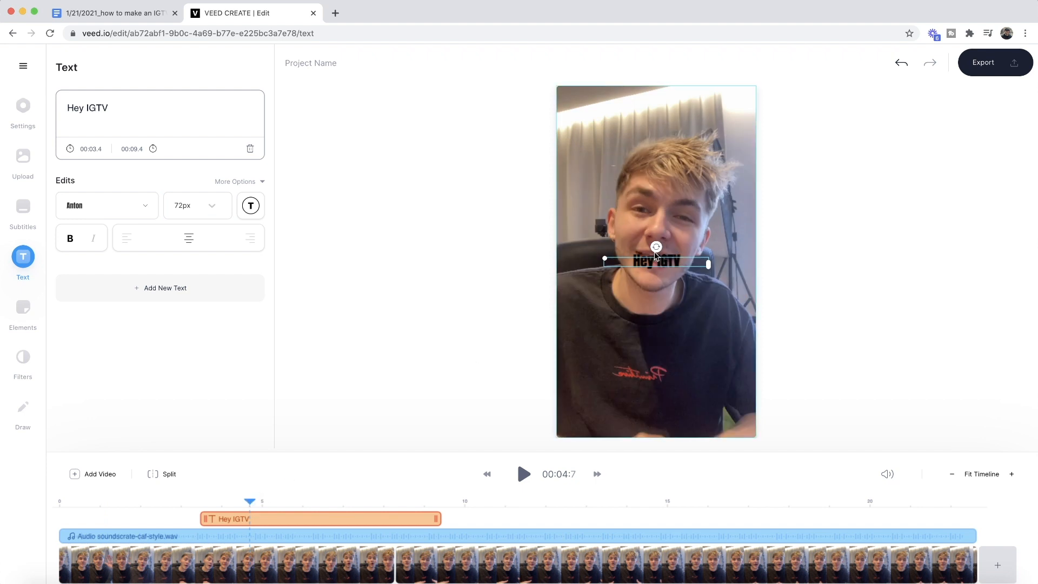
{"action": "left_click_drag", "start_coordinate": [259, 519], "coordinate": [130, 517]}
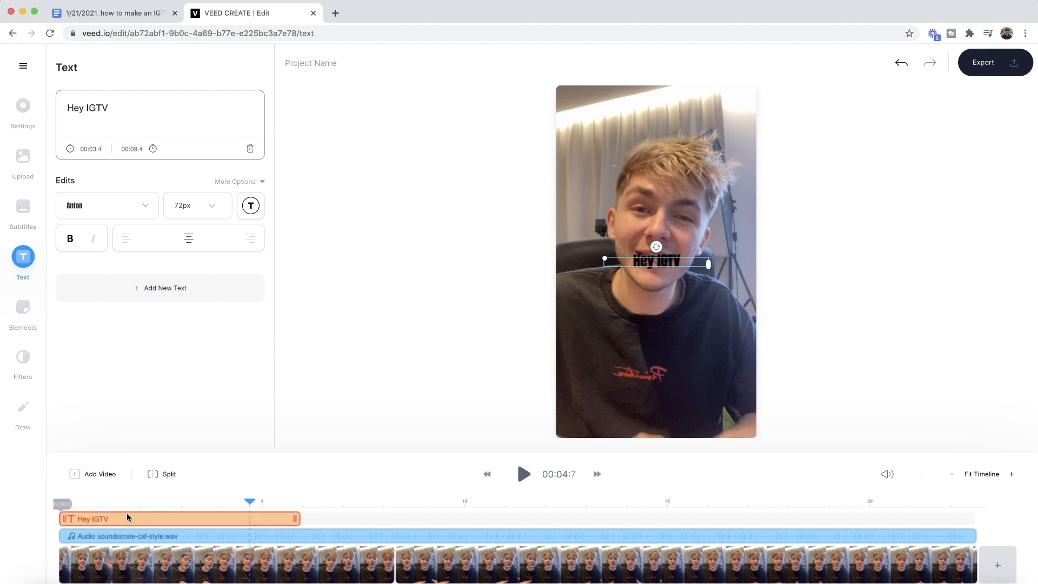
{"action": "left_click_drag", "start_coordinate": [293, 518], "coordinate": [186, 514]}
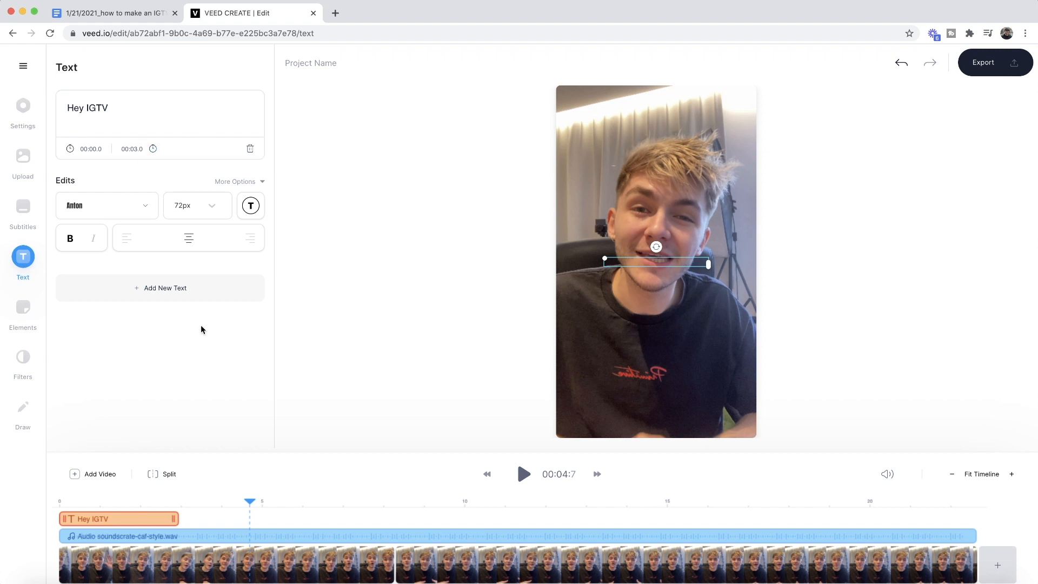
- Show the frame at 00:02:2 and set the "Hey IGTV" title to 96px and white
{"action": "left_click", "coordinate": [152, 503]}
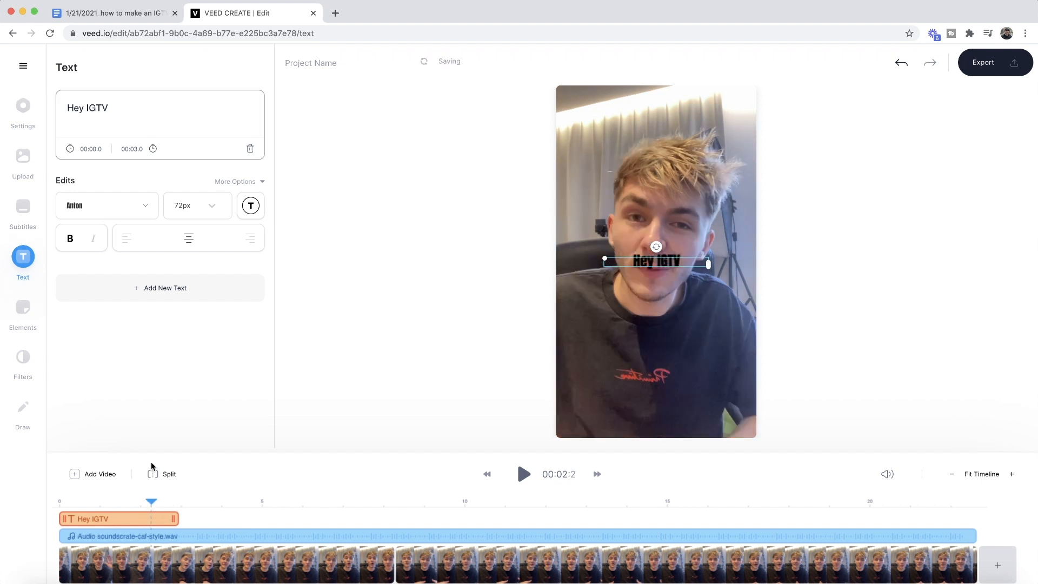
{"action": "left_click", "coordinate": [197, 205]}
{"action": "scroll", "coordinate": [177, 335], "scroll_direction": "down", "scroll_amount": 2}
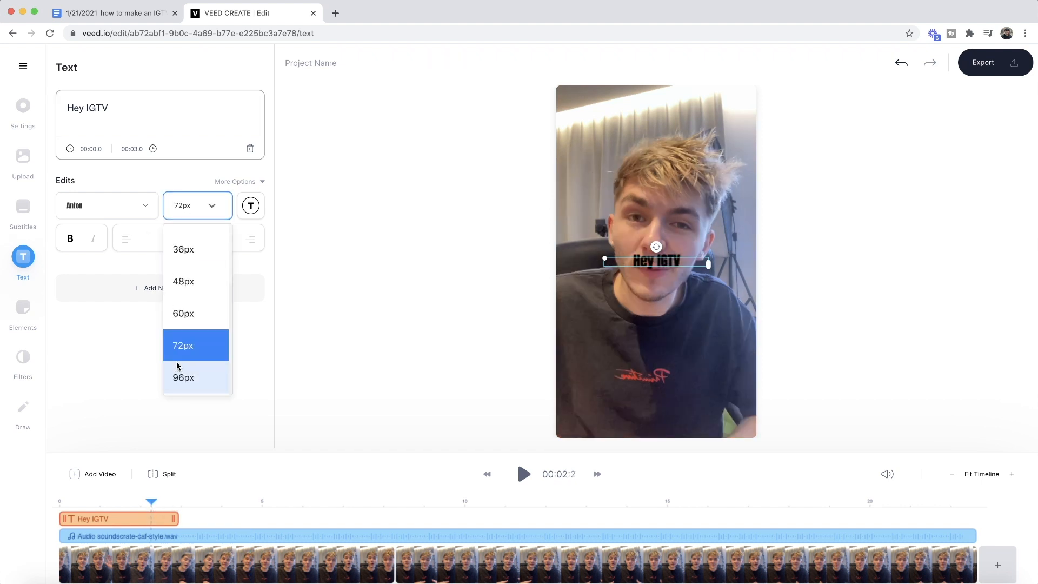
{"action": "left_click", "coordinate": [182, 377]}
{"action": "left_click", "coordinate": [250, 206]}
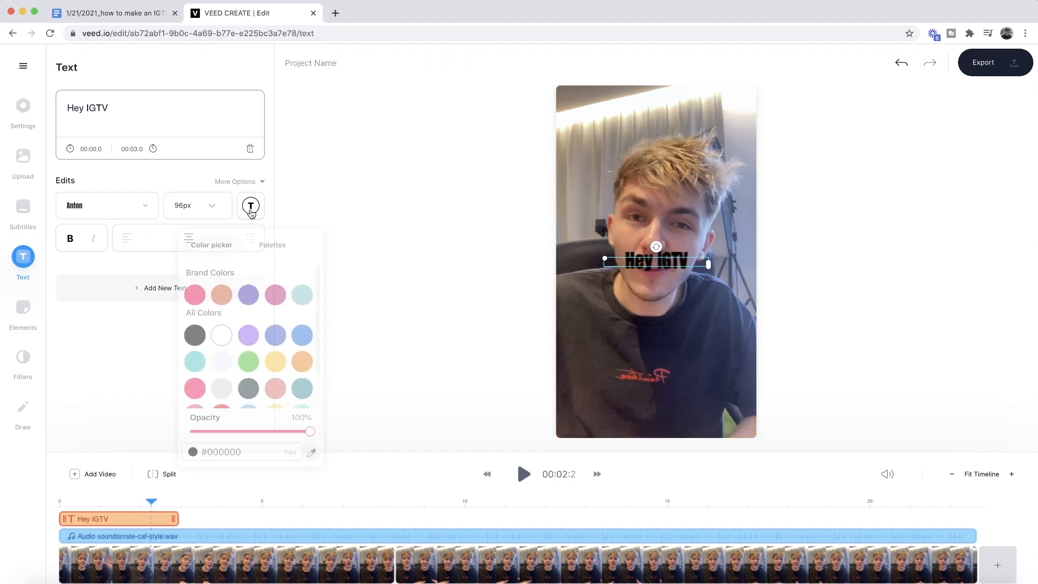
{"action": "left_click", "coordinate": [222, 336]}
{"action": "left_click", "coordinate": [126, 344]}
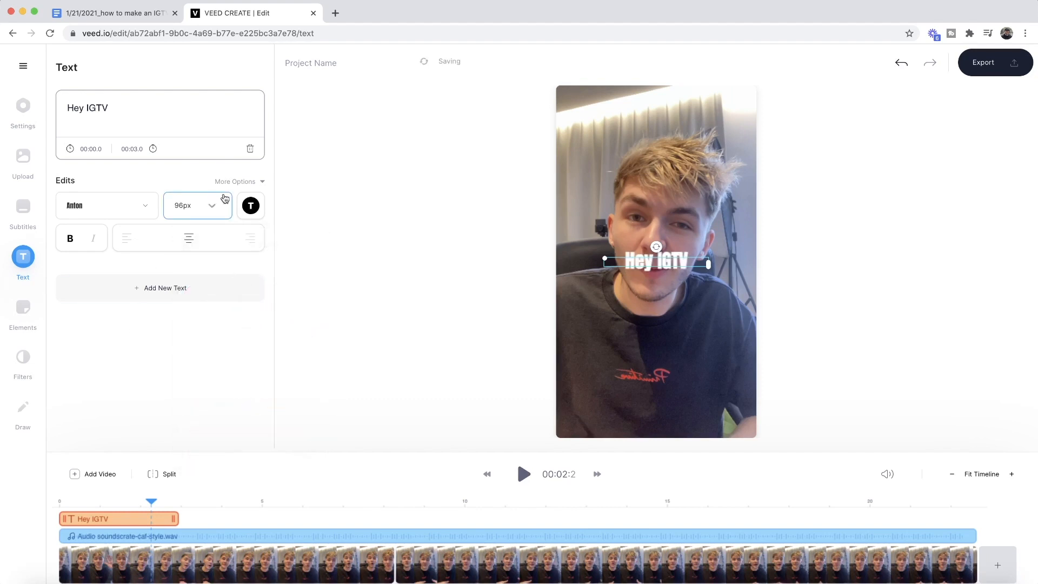
- Apply the Drop shadow style to the "Hey IGTV" title, set its effect color to black, and deselect it
{"action": "left_click", "coordinate": [242, 182]}
{"action": "left_click", "coordinate": [212, 304]}
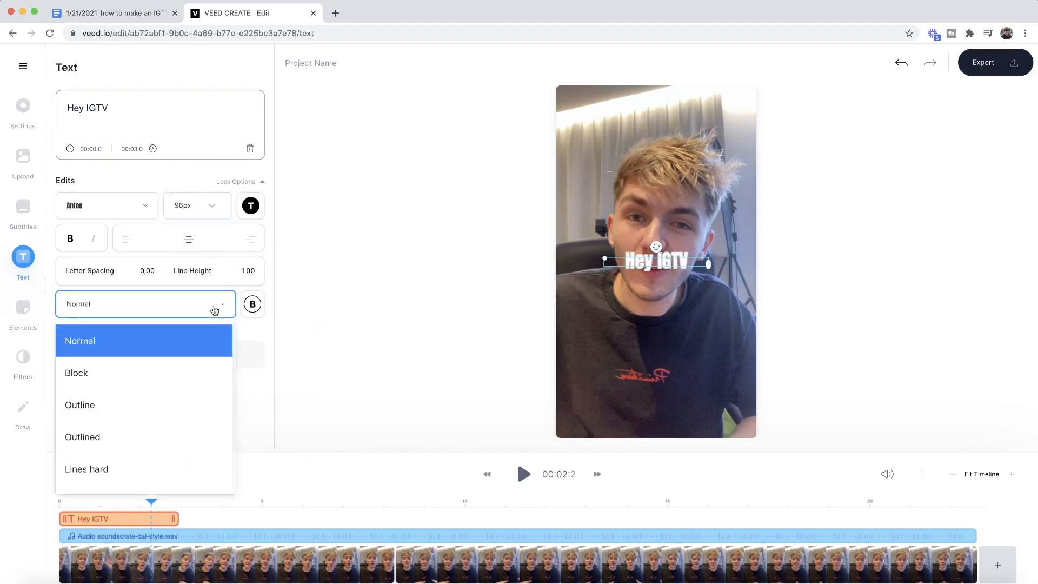
{"action": "scroll", "coordinate": [155, 387], "scroll_direction": "down", "scroll_amount": 2}
{"action": "left_click", "coordinate": [108, 477]}
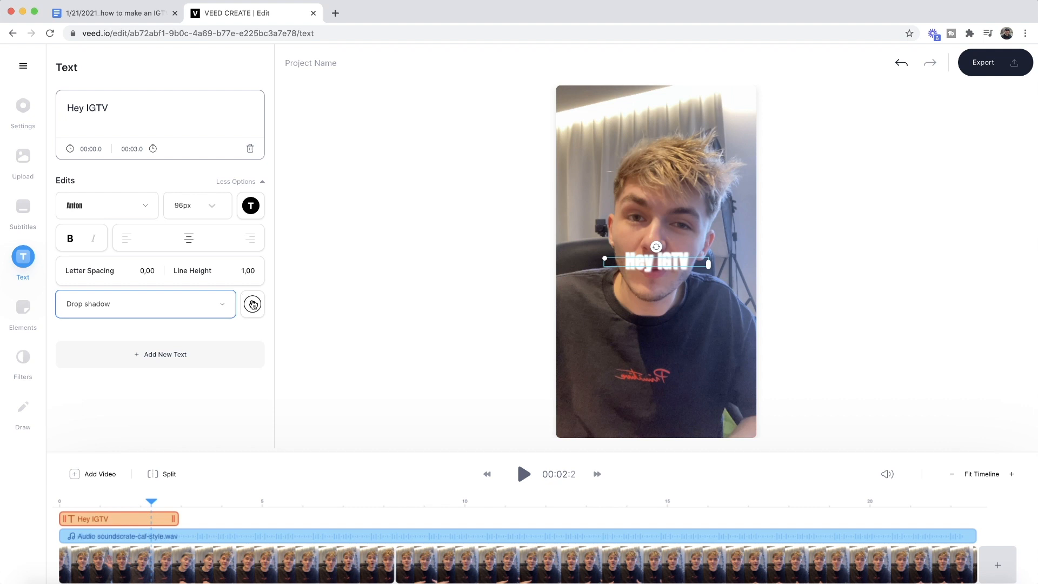
{"action": "left_click", "coordinate": [252, 303]}
{"action": "left_click", "coordinate": [196, 430]}
{"action": "left_click", "coordinate": [403, 246]}
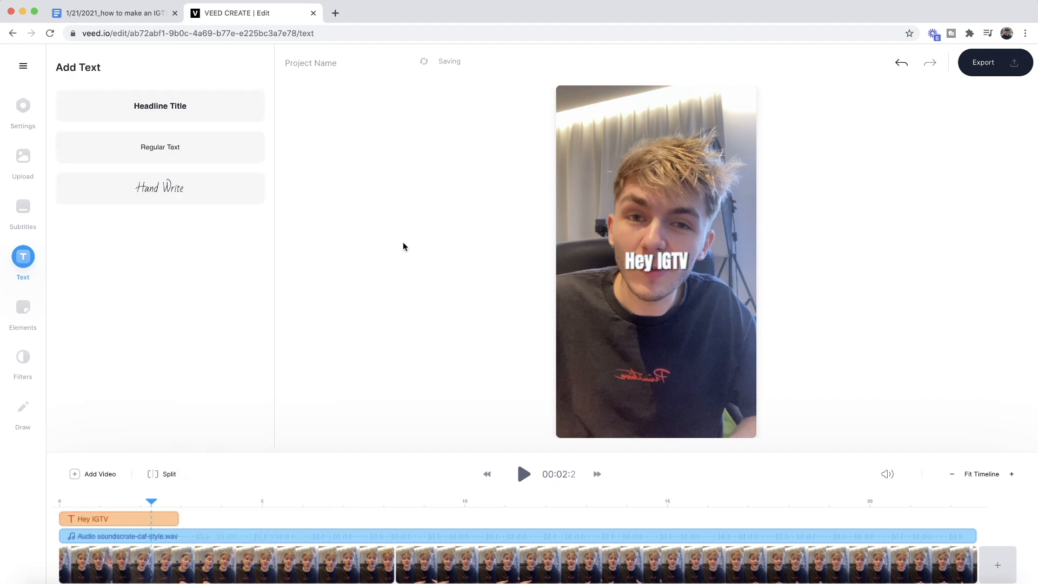
- Enlarge the "Hey IGTV" title to about 177px, place it over the lower chest, and preview from the start
{"action": "left_click", "coordinate": [691, 270]}
{"action": "left_click_drag", "start_coordinate": [706, 276], "coordinate": [691, 397]}
{"action": "left_click", "coordinate": [61, 502]}
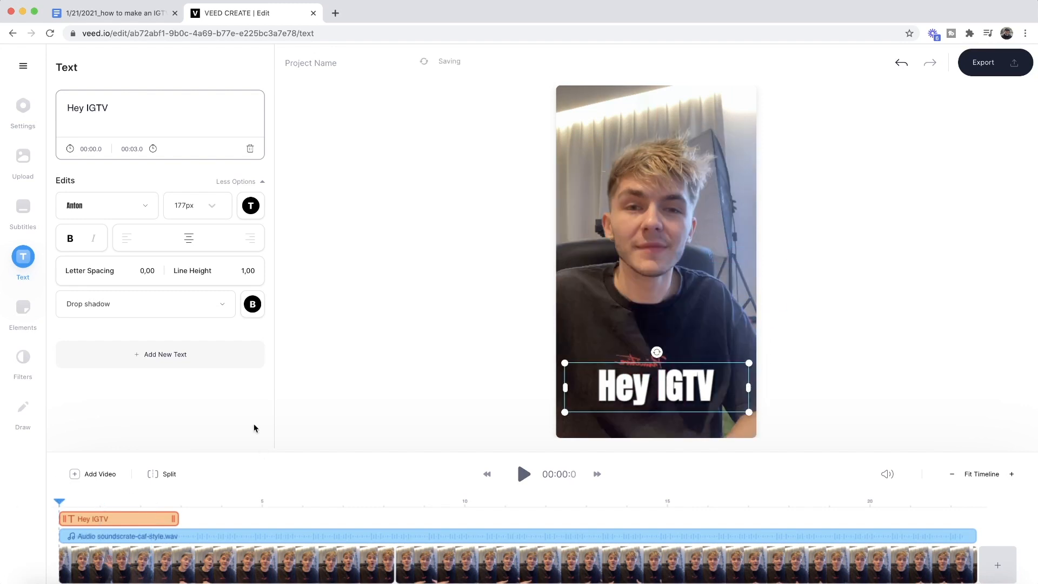
{"action": "left_click", "coordinate": [523, 474]}
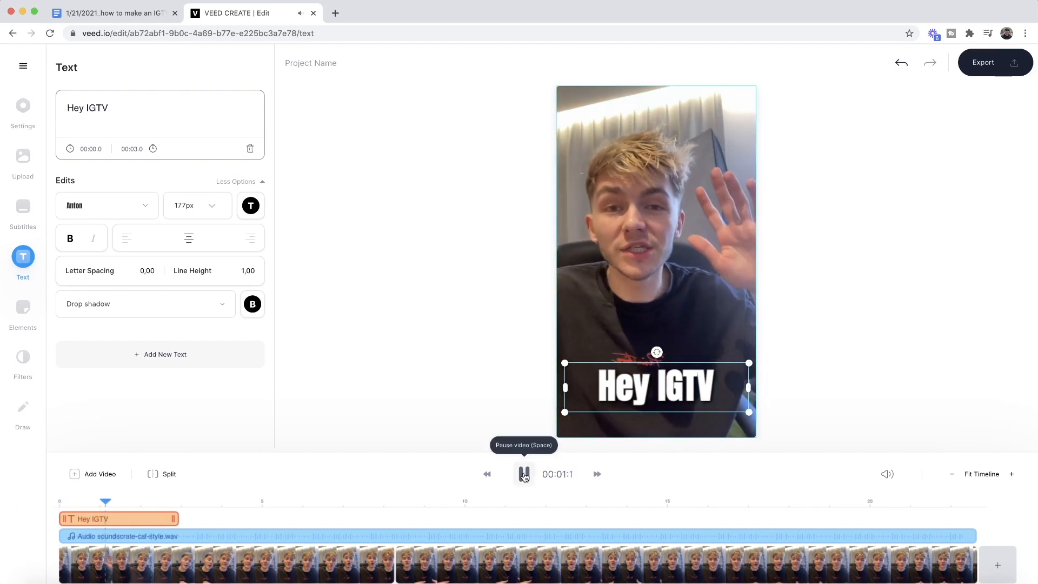
- Shorten the "Hey IGTV" title to end at 00:01.4 and check its timing by playing from the start
{"action": "left_click", "coordinate": [523, 474]}
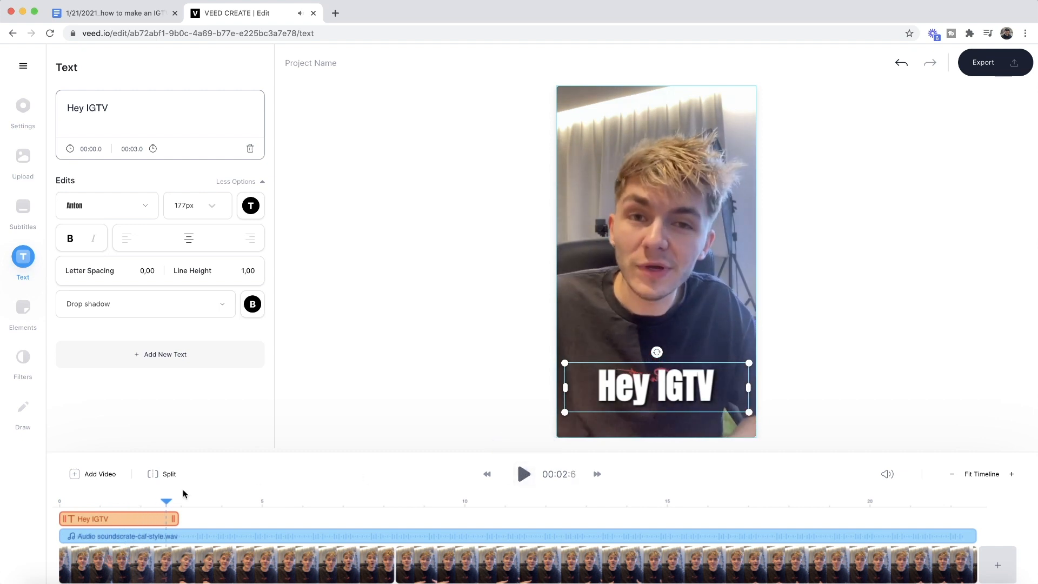
{"action": "left_click_drag", "start_coordinate": [172, 517], "coordinate": [133, 520]}
{"action": "left_click", "coordinate": [60, 502]}
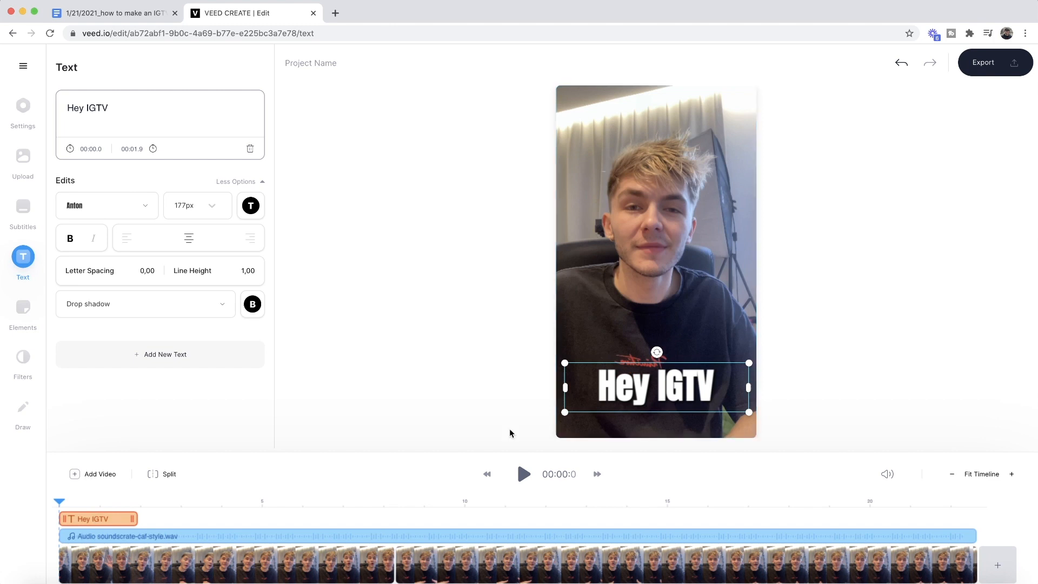
{"action": "key", "text": "space"}
{"action": "left_click", "coordinate": [448, 400]}
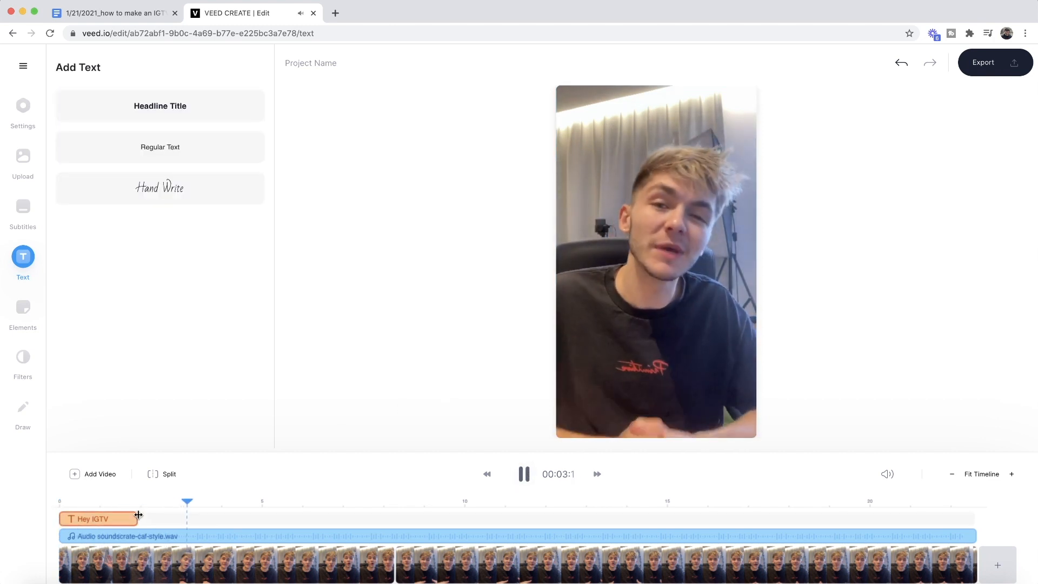
{"action": "left_click_drag", "start_coordinate": [132, 518], "coordinate": [60, 502]}
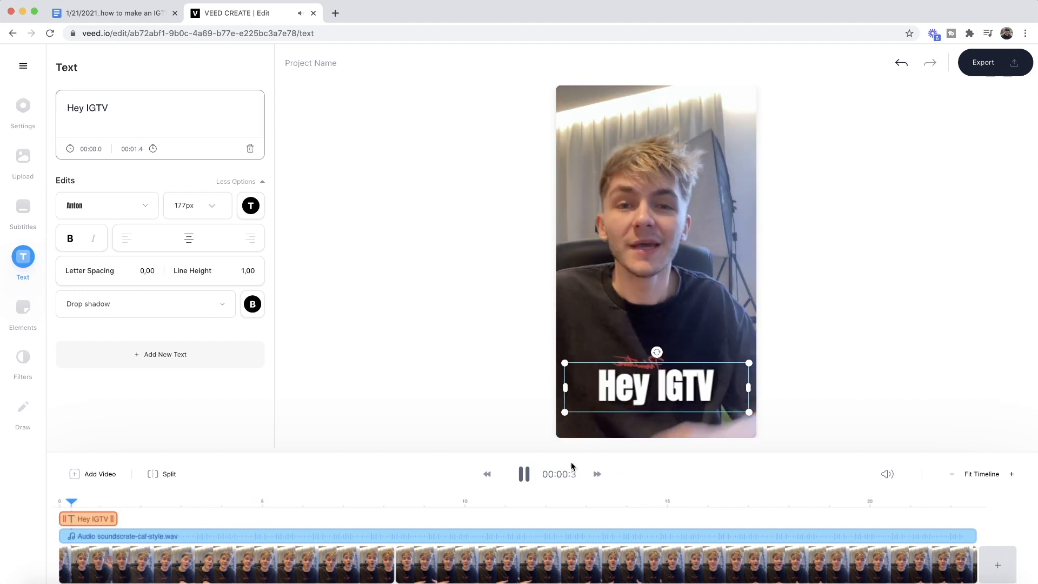
{"action": "left_click", "coordinate": [484, 374]}
{"action": "left_click", "coordinate": [518, 464]}
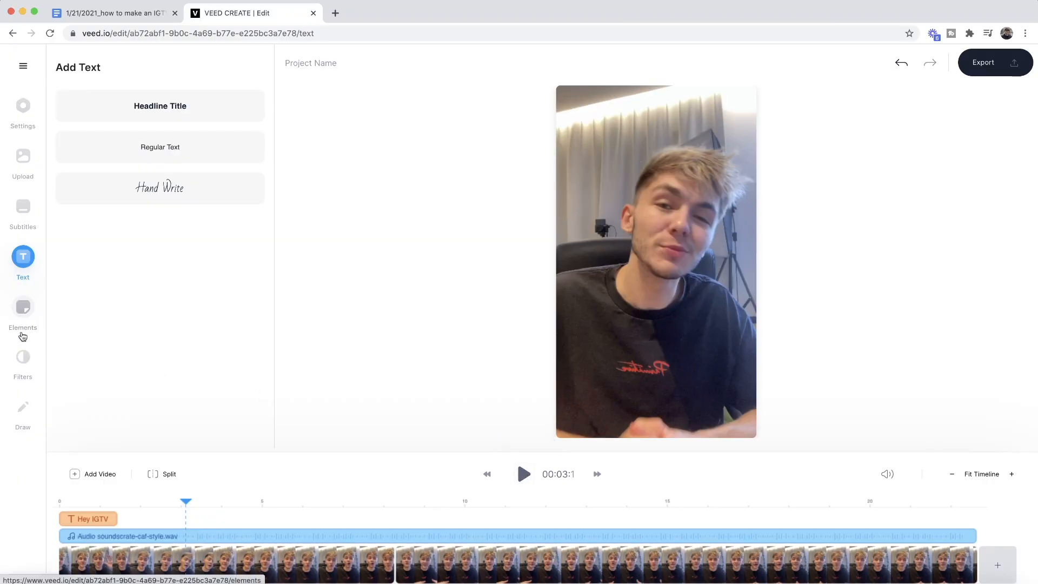
- Add a pie-style Circle progress bar, shrink it to less than half its size, and place it beside the head near the frame's upper-left corner
{"action": "left_click", "coordinate": [23, 326]}
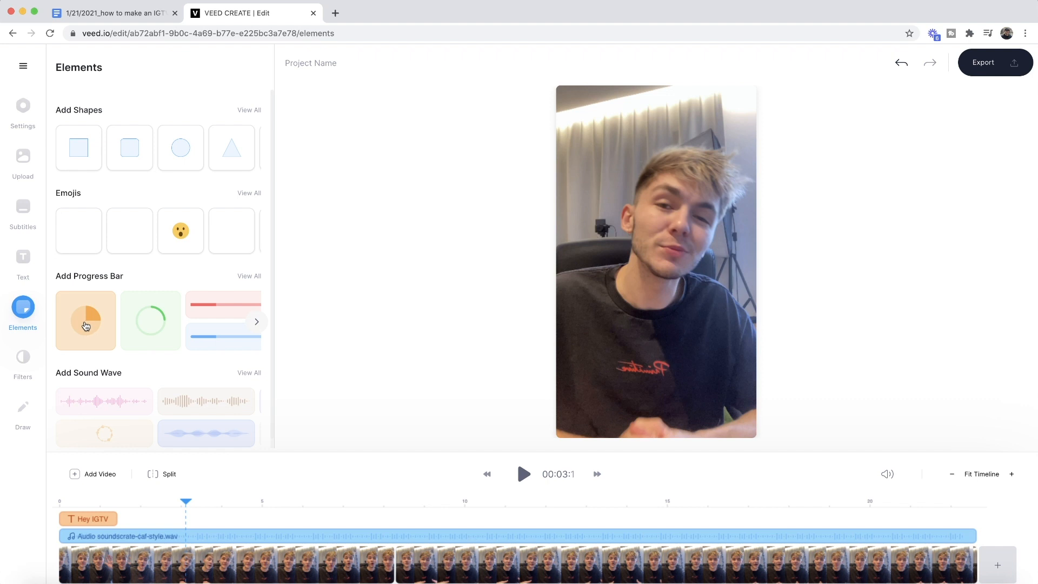
{"action": "left_click", "coordinate": [86, 325]}
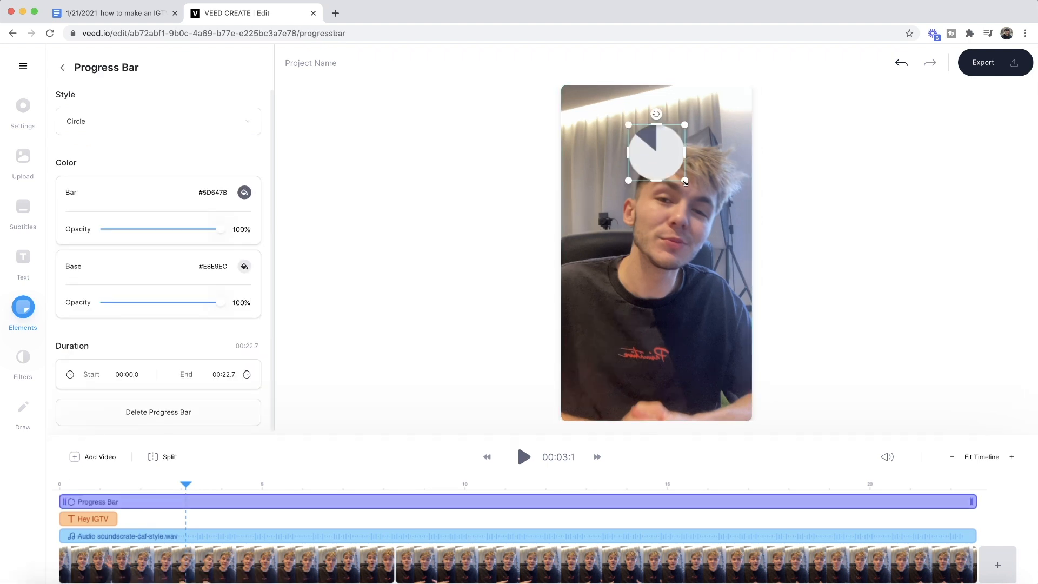
{"action": "left_click_drag", "start_coordinate": [685, 182], "coordinate": [650, 157]}
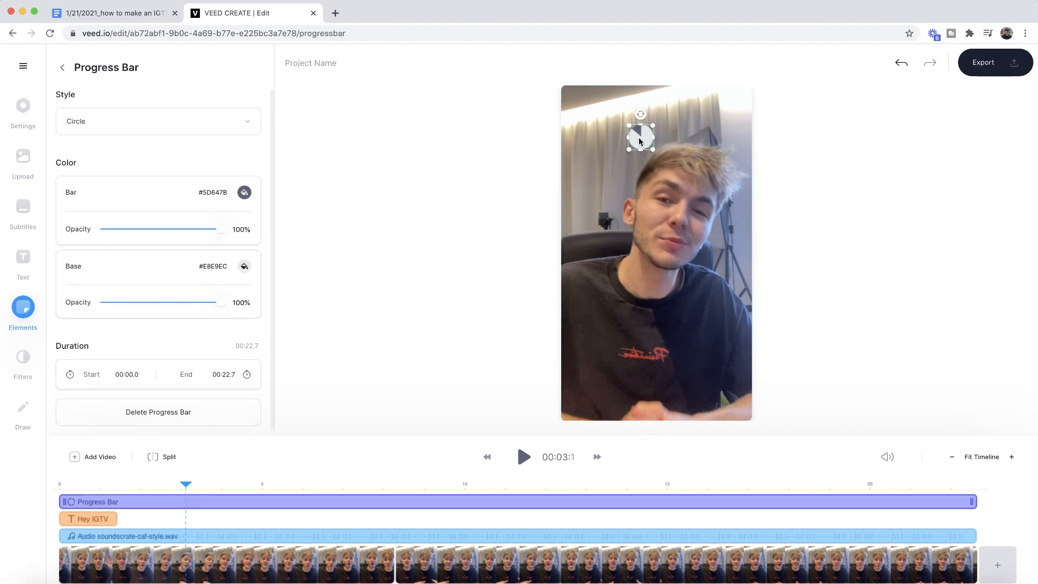
{"action": "left_click_drag", "start_coordinate": [590, 147], "coordinate": [578, 170]}
- Set the progress bar's bar color to pink #FF006A and preview the video from the start
{"action": "left_click", "coordinate": [243, 193]}
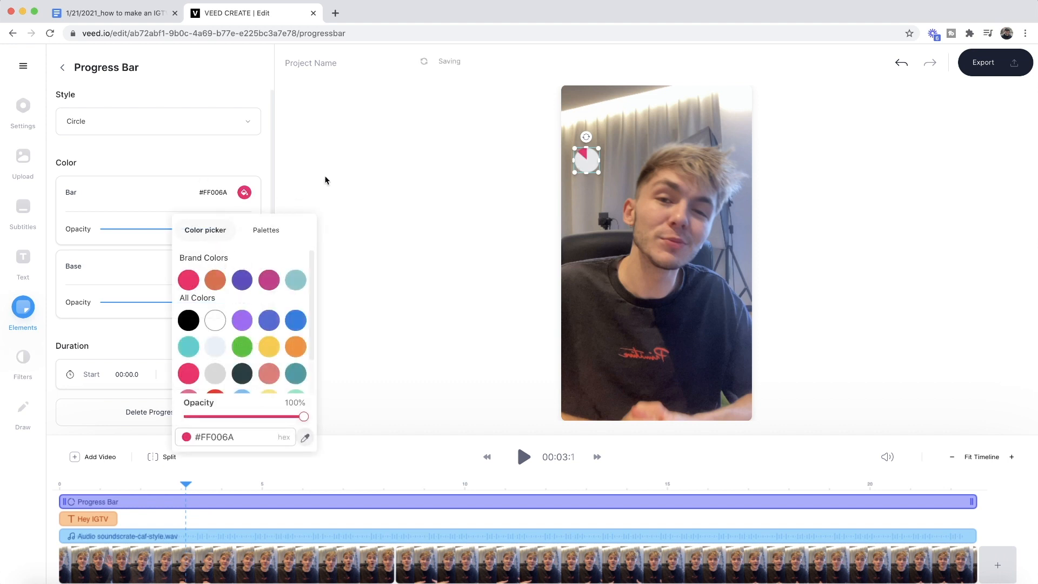
{"action": "left_click", "coordinate": [60, 484]}
{"action": "left_click", "coordinate": [522, 458]}
{"action": "left_click", "coordinate": [455, 353]}
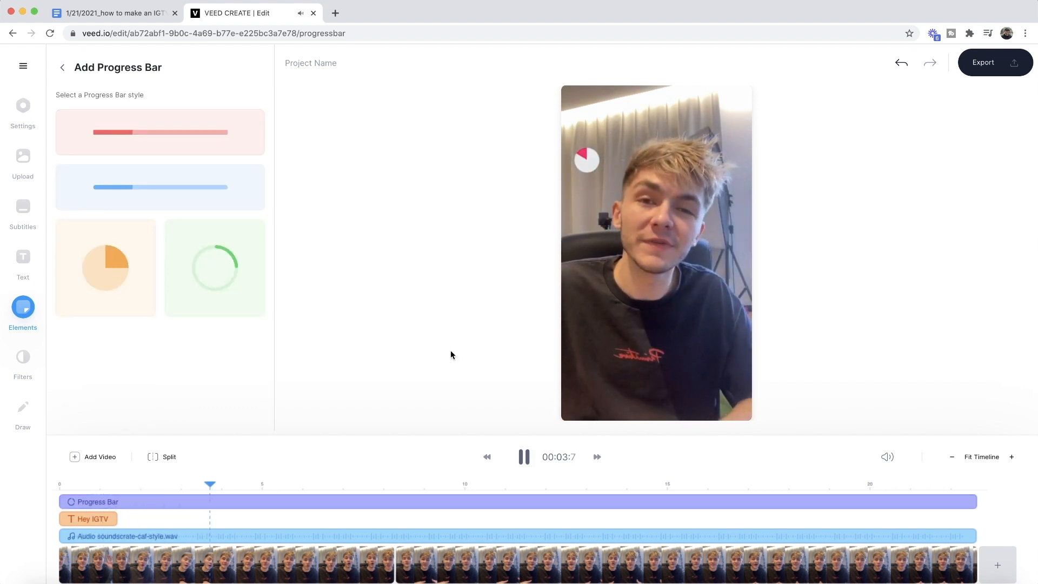
{"action": "left_click", "coordinate": [523, 457]}
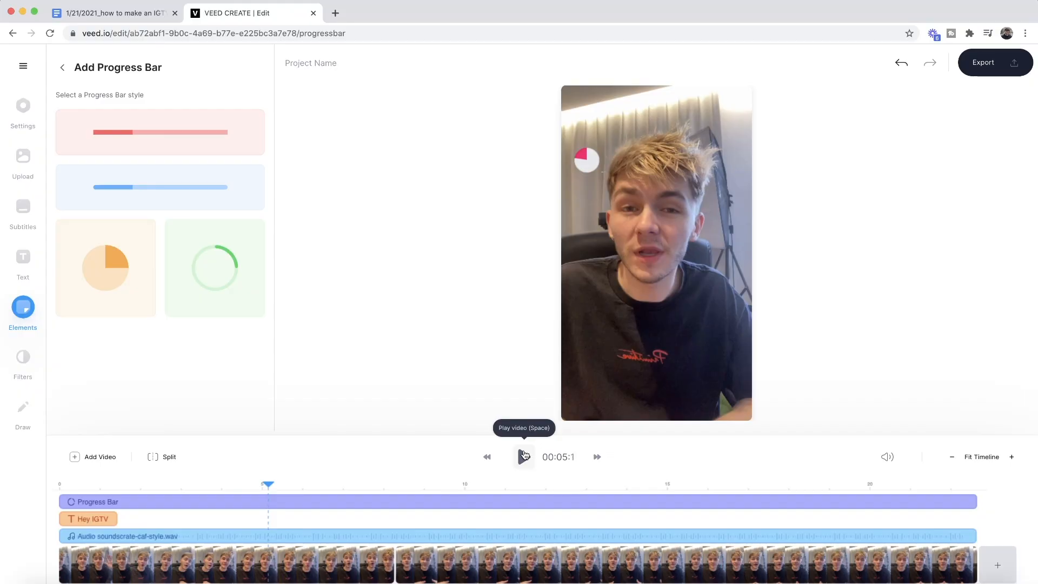
- Look through the color grading filters and the first clip's rotation and color correction settings
{"action": "left_click", "coordinate": [22, 351]}
{"action": "scroll", "coordinate": [151, 280], "scroll_direction": "down", "scroll_amount": 2}
{"action": "scroll", "coordinate": [150, 272], "scroll_direction": "up", "scroll_amount": 2}
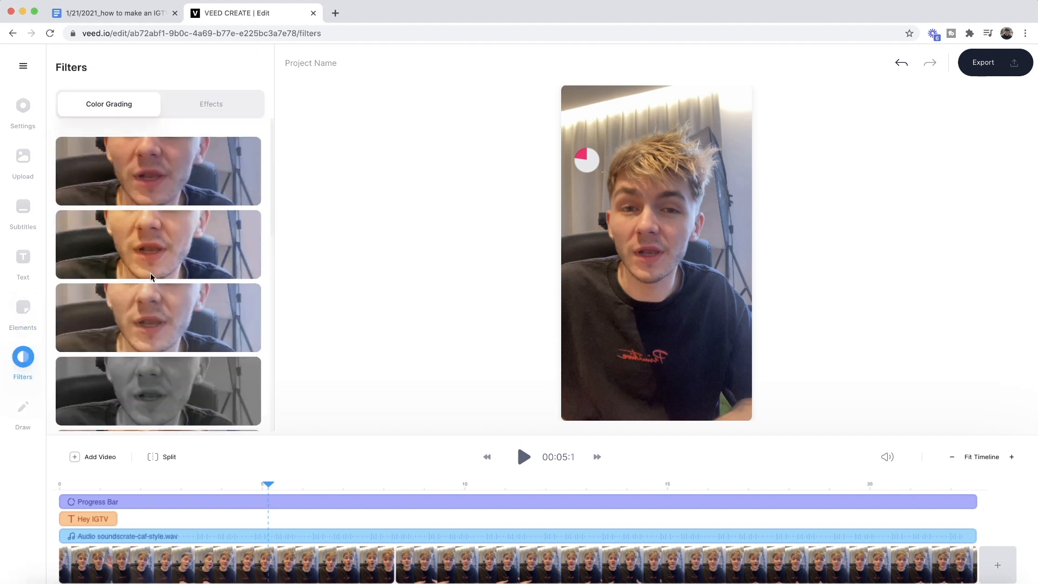
{"action": "left_click", "coordinate": [220, 551]}
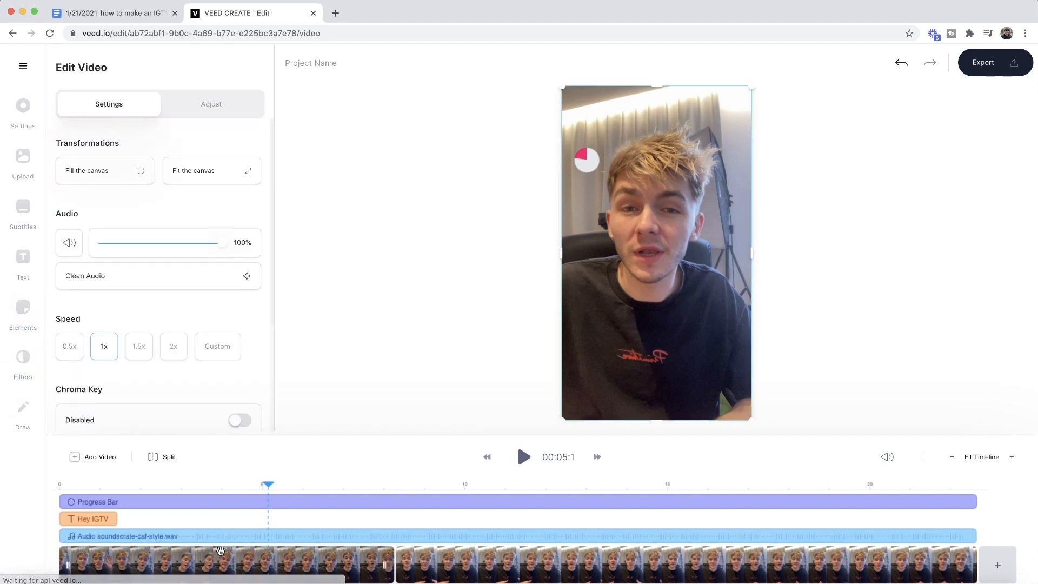
{"action": "left_click", "coordinate": [198, 110]}
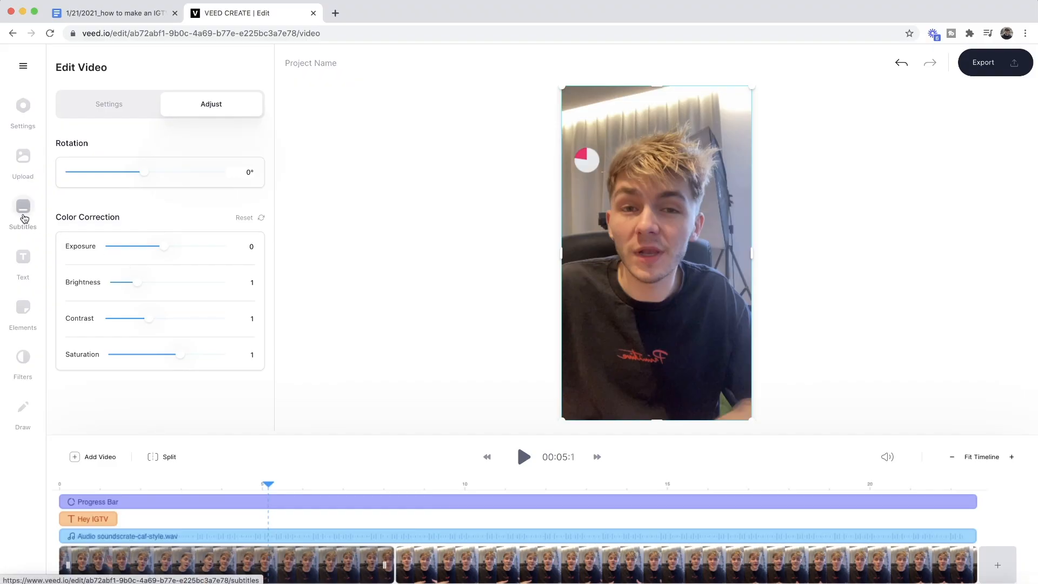
- Generate automatic subtitles in English (United States) and play the video from the start to check them
{"action": "left_click", "coordinate": [23, 211]}
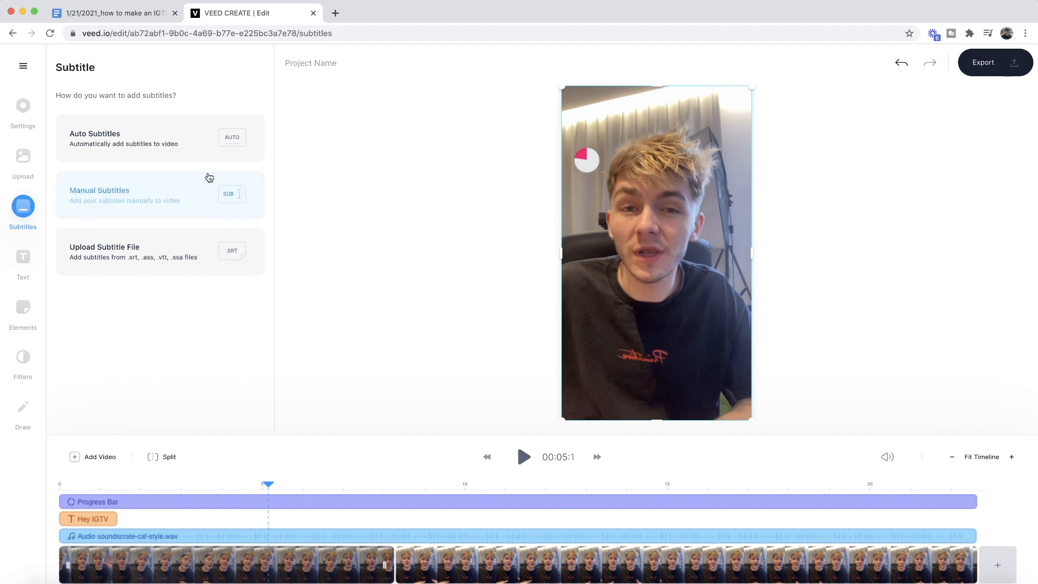
{"action": "left_click", "coordinate": [171, 143]}
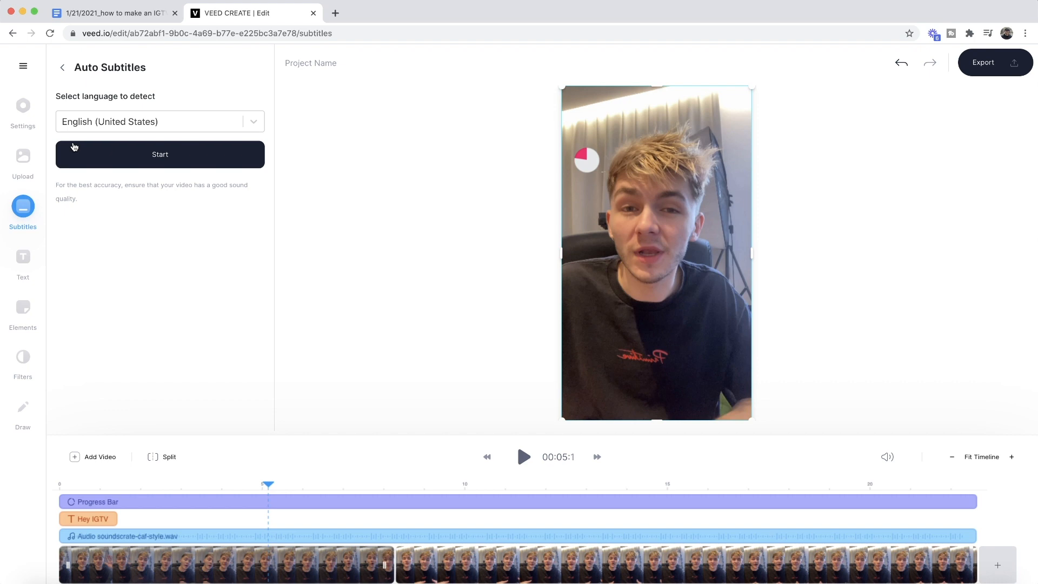
{"action": "left_click", "coordinate": [148, 157]}
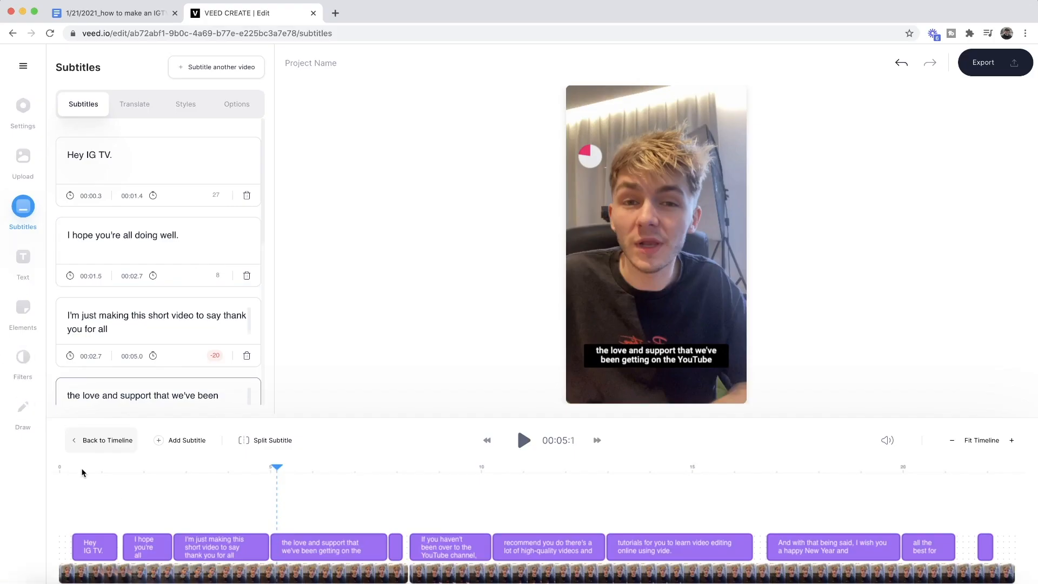
{"action": "left_click", "coordinate": [59, 469]}
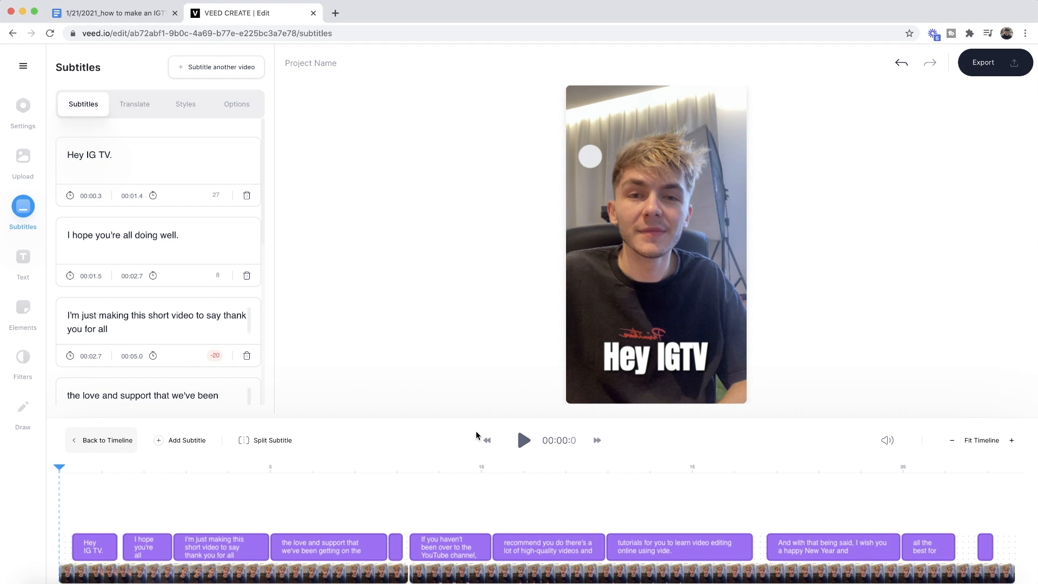
{"action": "left_click", "coordinate": [523, 443]}
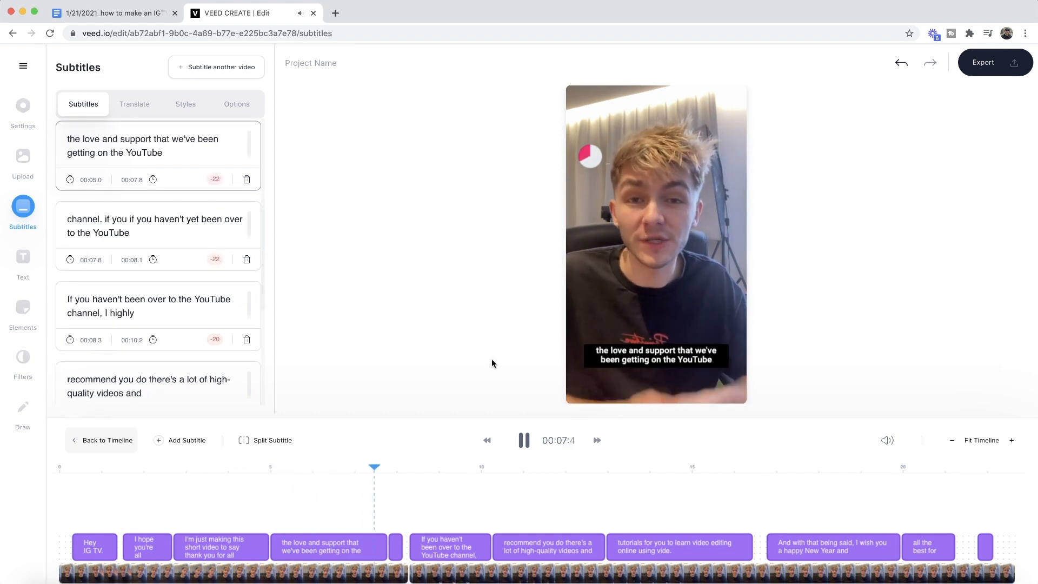
{"action": "left_click", "coordinate": [522, 441]}
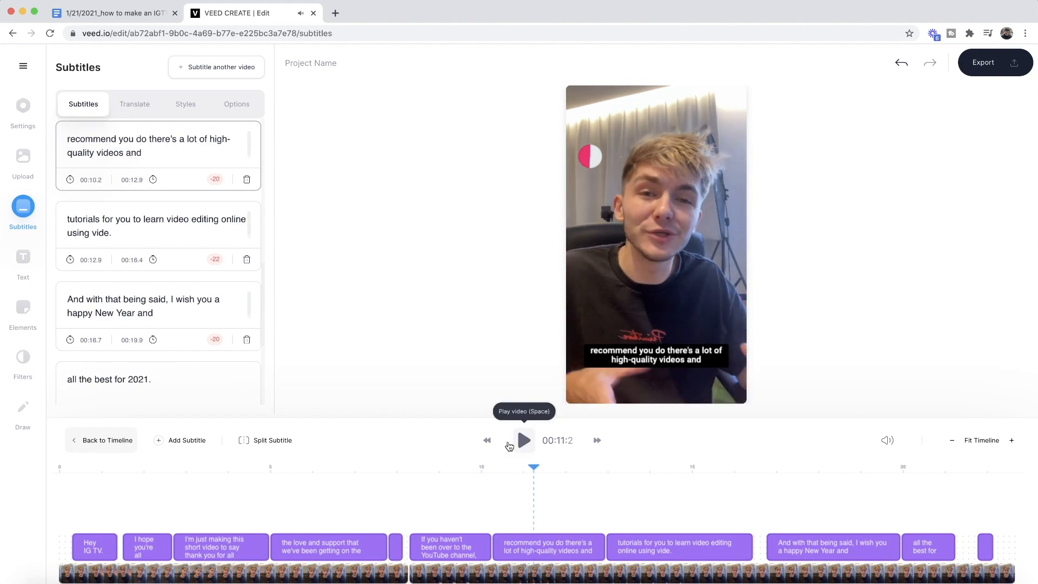
- Move the word "channel." from the subtitle starting at 00:07.8 to the end of the preceding "the love and support" subtitle
{"action": "left_click", "coordinate": [398, 467]}
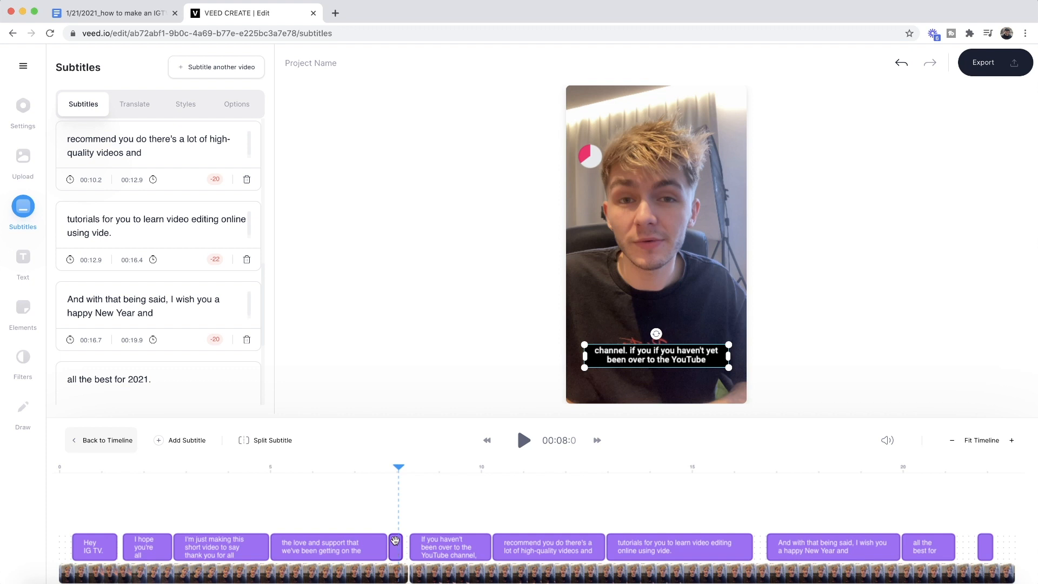
{"action": "scroll", "coordinate": [211, 363], "scroll_direction": "down", "scroll_amount": 4}
{"action": "scroll", "coordinate": [211, 364], "scroll_direction": "up", "scroll_amount": 2}
{"action": "scroll", "coordinate": [211, 367], "scroll_direction": "up", "scroll_amount": 8}
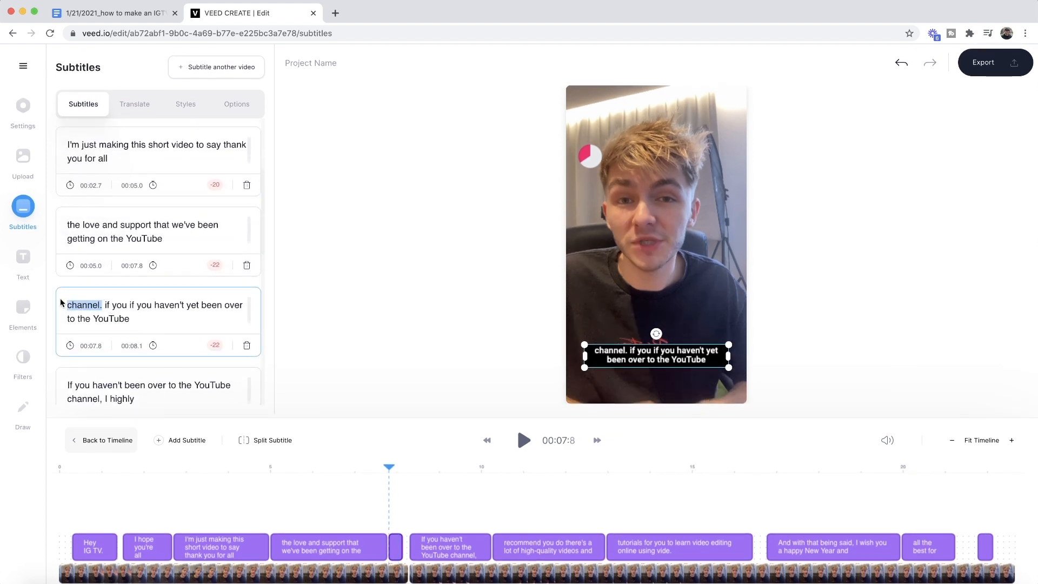
{"action": "key", "text": "ctrl+x"}
{"action": "left_click", "coordinate": [177, 239]}
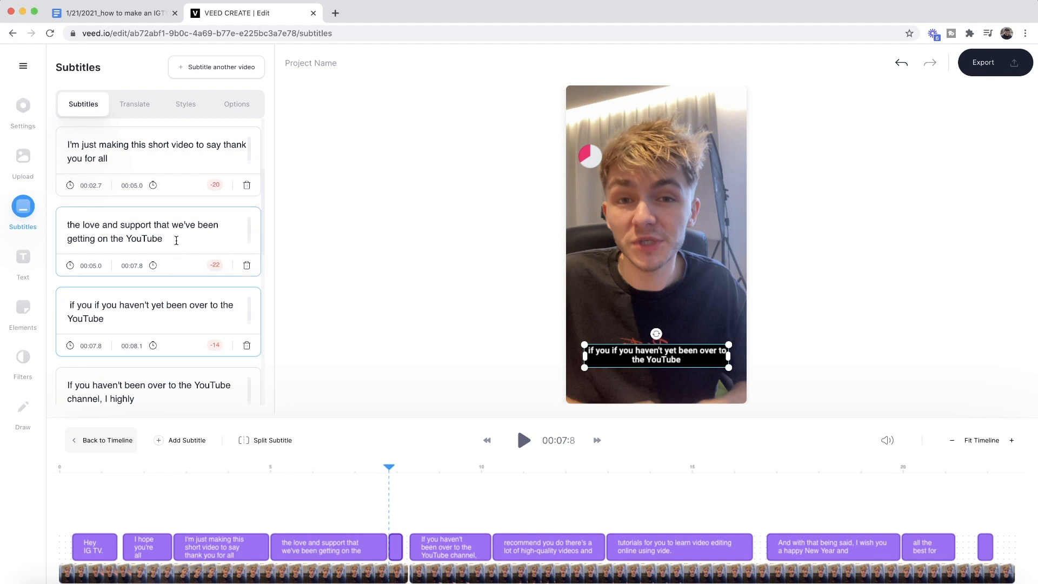
{"action": "key", "text": "ctrl+v"}
- Delete the leftover "if you if you haven't yet" subtitle and extend the preceding subtitle to end at 00:08.2
{"action": "left_click", "coordinate": [164, 316]}
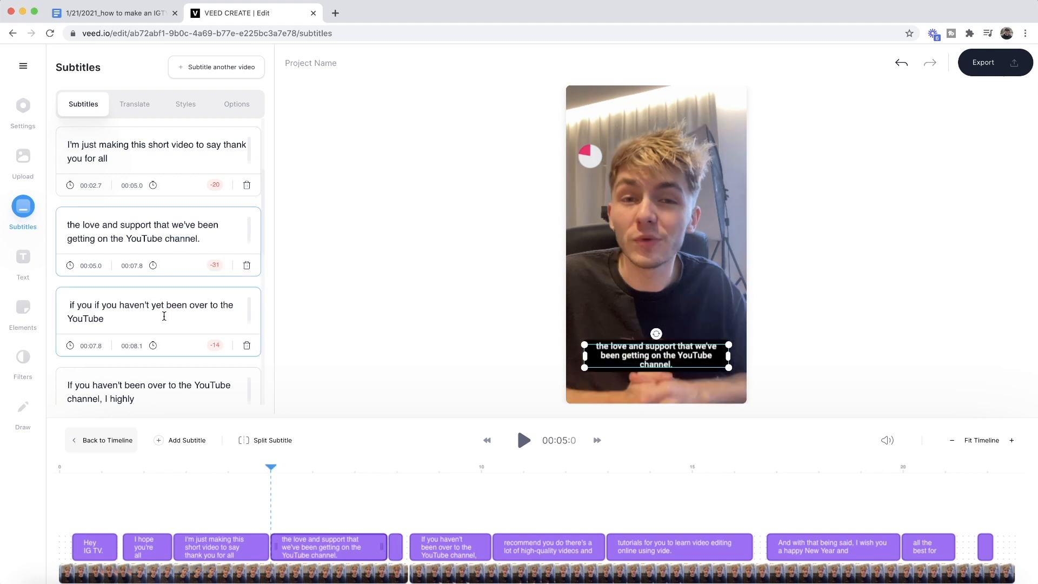
{"action": "left_click", "coordinate": [247, 346]}
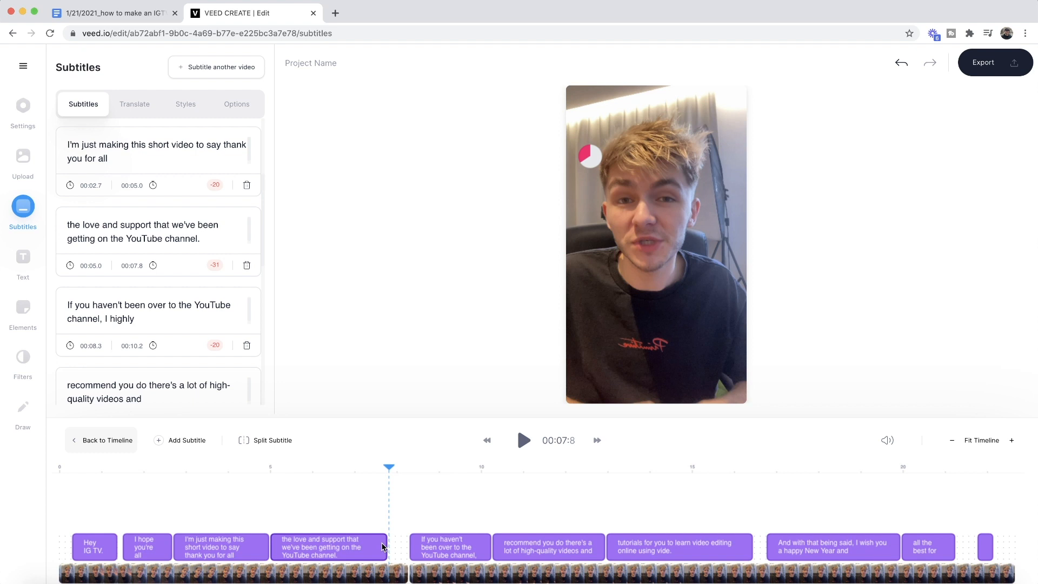
{"action": "left_click_drag", "start_coordinate": [384, 549], "coordinate": [406, 549]}
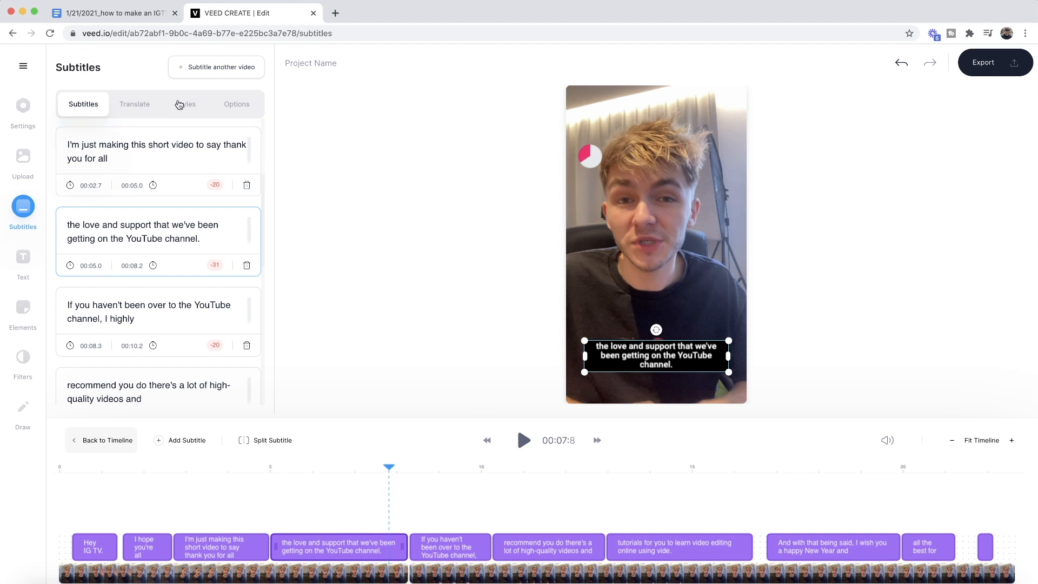
- Apply the yellow outlined Stylistic style preset to the subtitles
{"action": "left_click", "coordinate": [178, 105]}
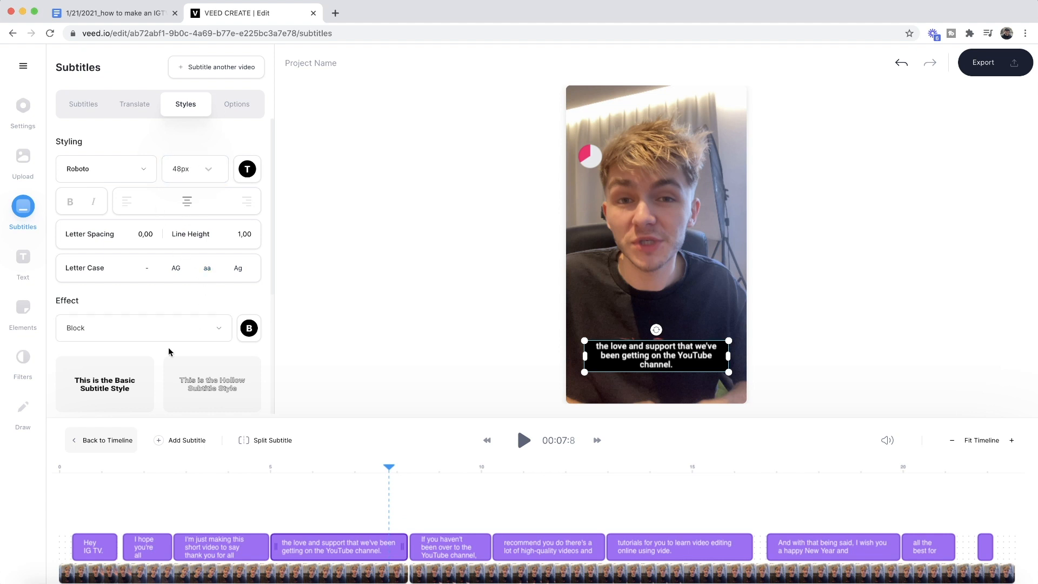
{"action": "scroll", "coordinate": [169, 352], "scroll_direction": "down", "scroll_amount": 5}
{"action": "left_click", "coordinate": [209, 260]}
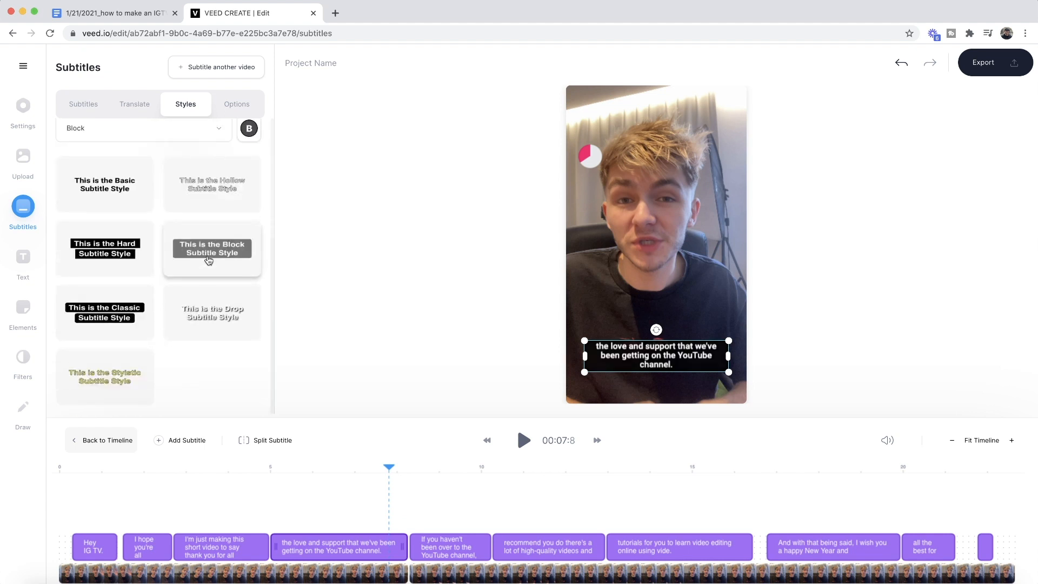
{"action": "left_click", "coordinate": [212, 315]}
{"action": "left_click", "coordinate": [123, 383]}
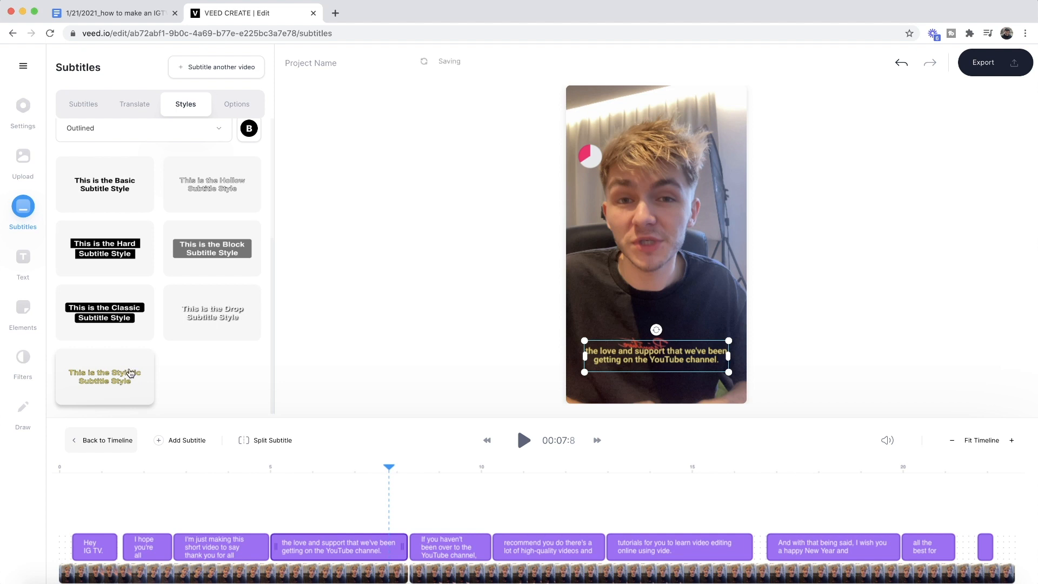
- Raise the subtitles to just above the red shirt logo and check their placement at several points of the video
{"action": "left_click_drag", "start_coordinate": [652, 363], "coordinate": [657, 321]}
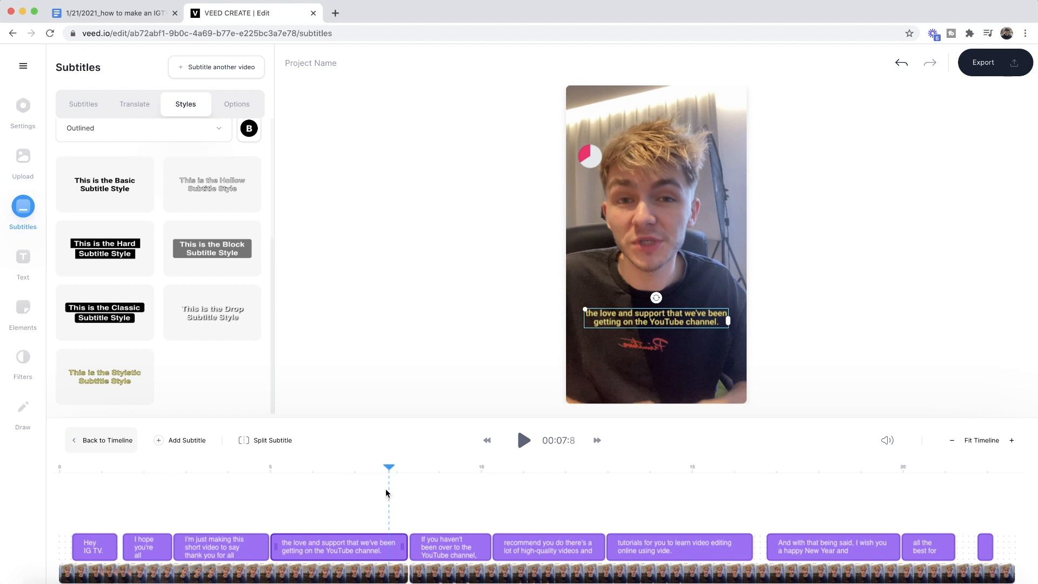
{"action": "left_click", "coordinate": [251, 468]}
{"action": "left_click_drag", "start_coordinate": [468, 467], "coordinate": [709, 466]}
{"action": "left_click", "coordinate": [813, 469]}
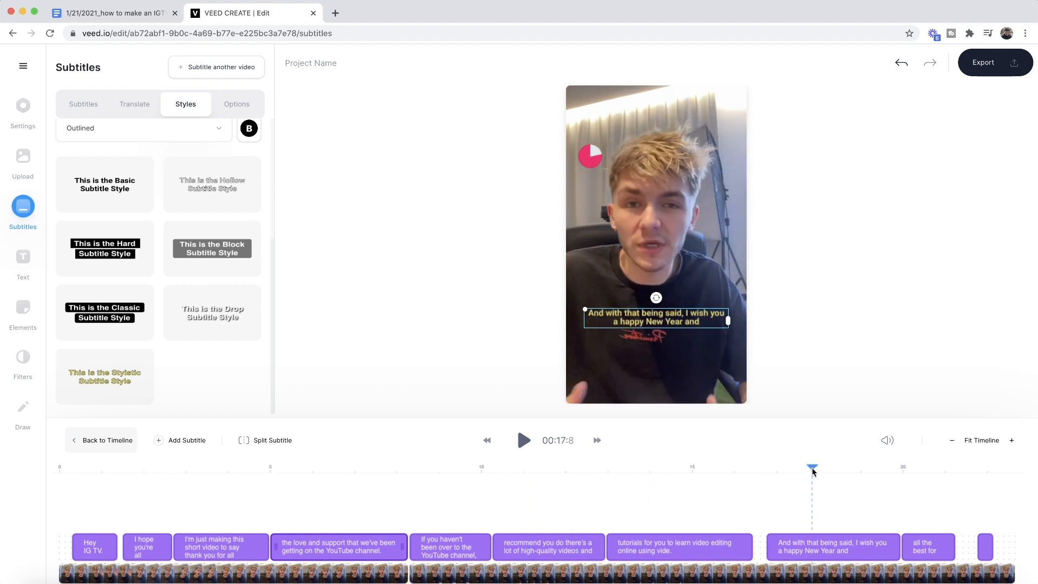
{"action": "left_click", "coordinate": [304, 467]}
{"action": "left_click", "coordinate": [219, 465]}
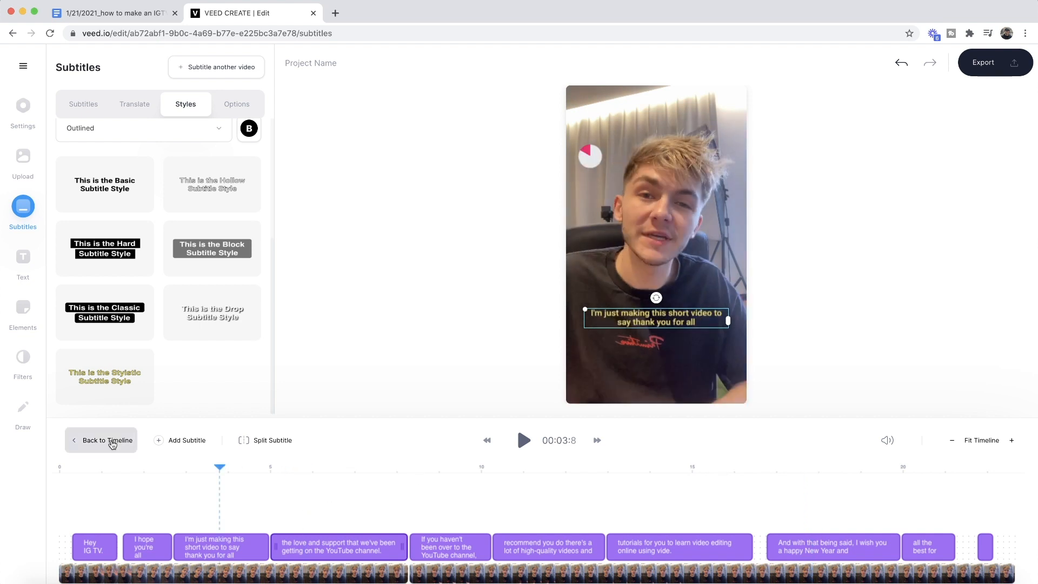
- Return to the main timeline, delete the "Hey IGTV" title, and preview the video from the start
{"action": "left_click", "coordinate": [108, 440]}
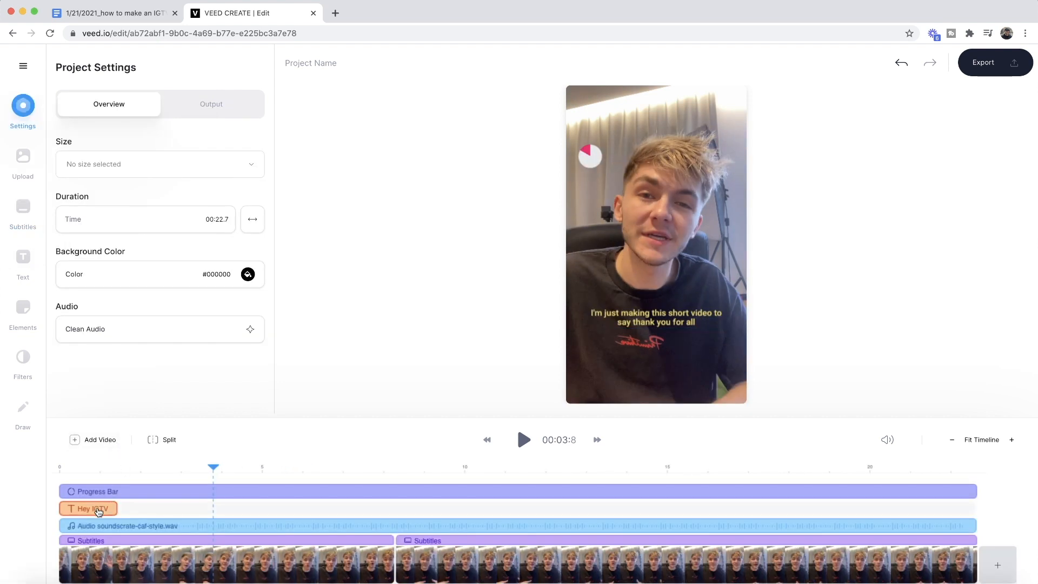
{"action": "left_click", "coordinate": [97, 510]}
{"action": "key", "text": "Delete"}
{"action": "left_click_drag", "start_coordinate": [92, 485], "coordinate": [32, 485]}
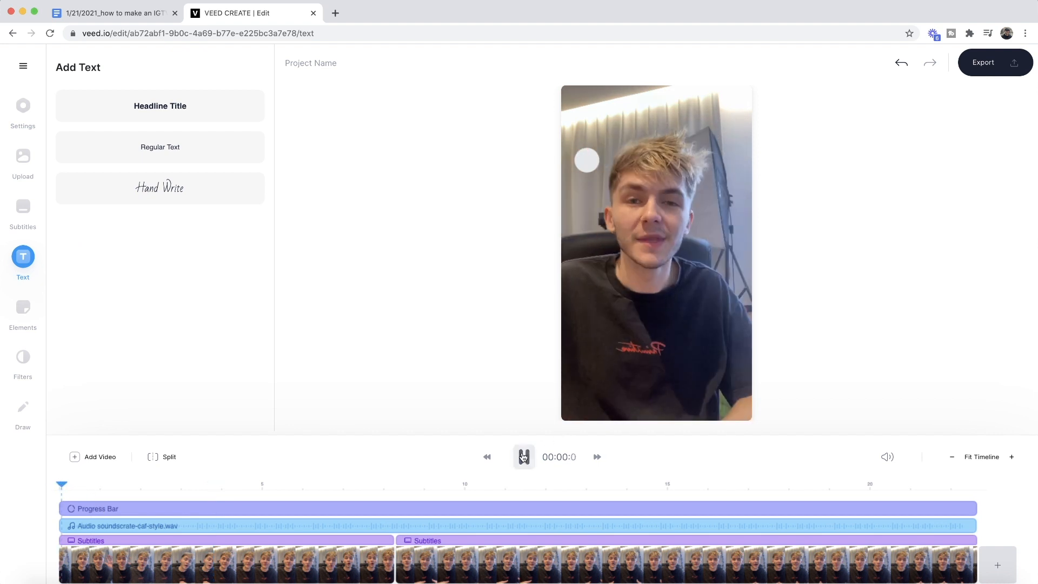
{"action": "left_click", "coordinate": [524, 457]}
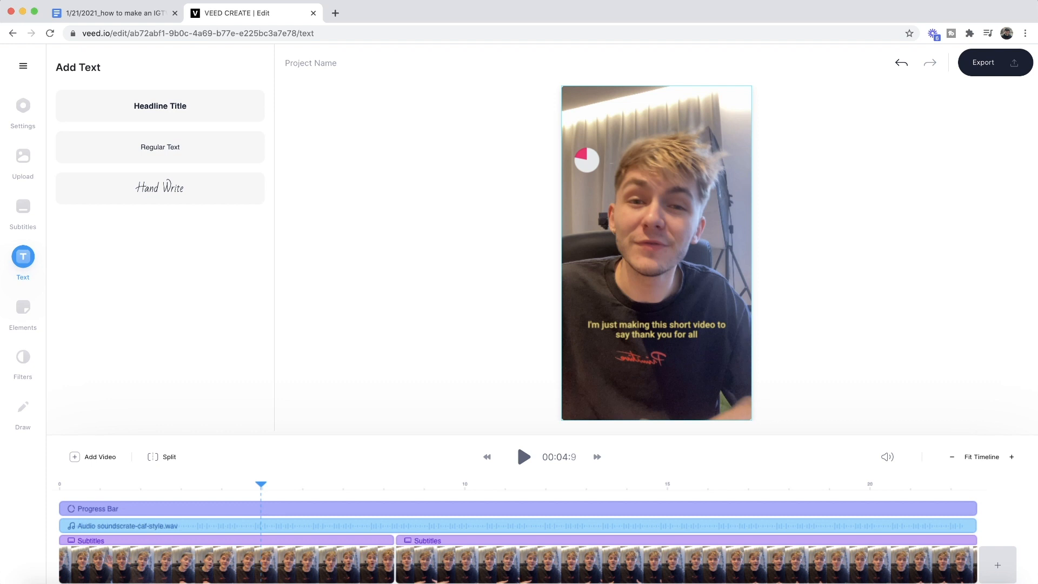
- Set the project's output preset to Instagram
{"action": "left_click", "coordinate": [25, 121]}
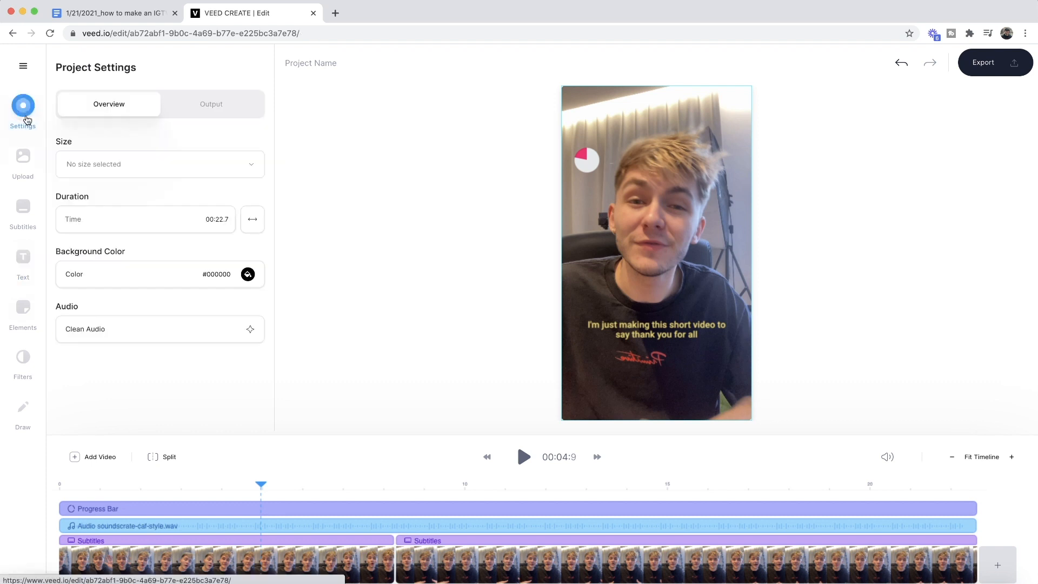
{"action": "left_click", "coordinate": [189, 115]}
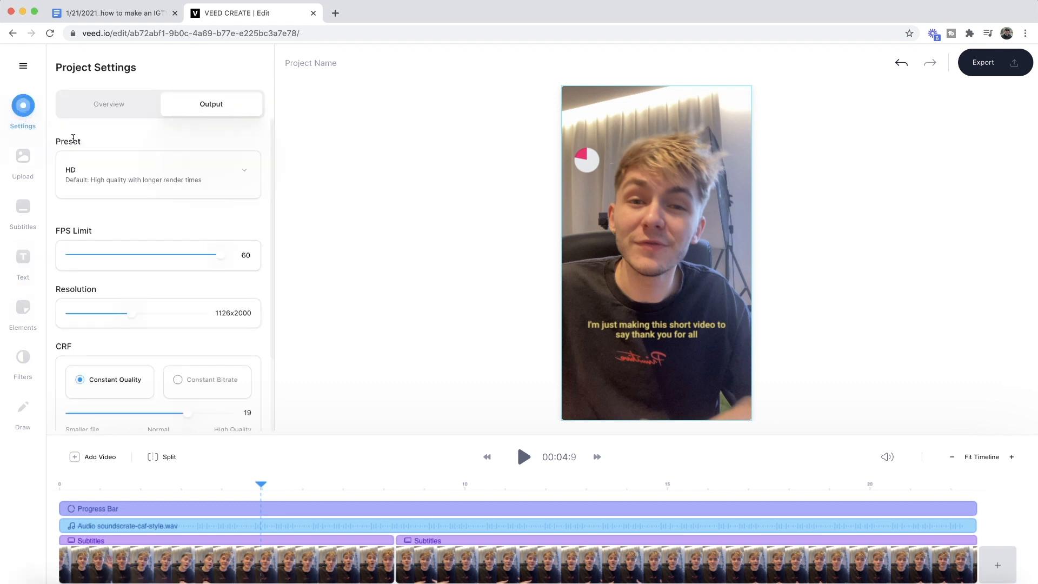
{"action": "left_click", "coordinate": [227, 176]}
{"action": "scroll", "coordinate": [187, 282], "scroll_direction": "down", "scroll_amount": 7}
{"action": "scroll", "coordinate": [187, 282], "scroll_direction": "down", "scroll_amount": 1}
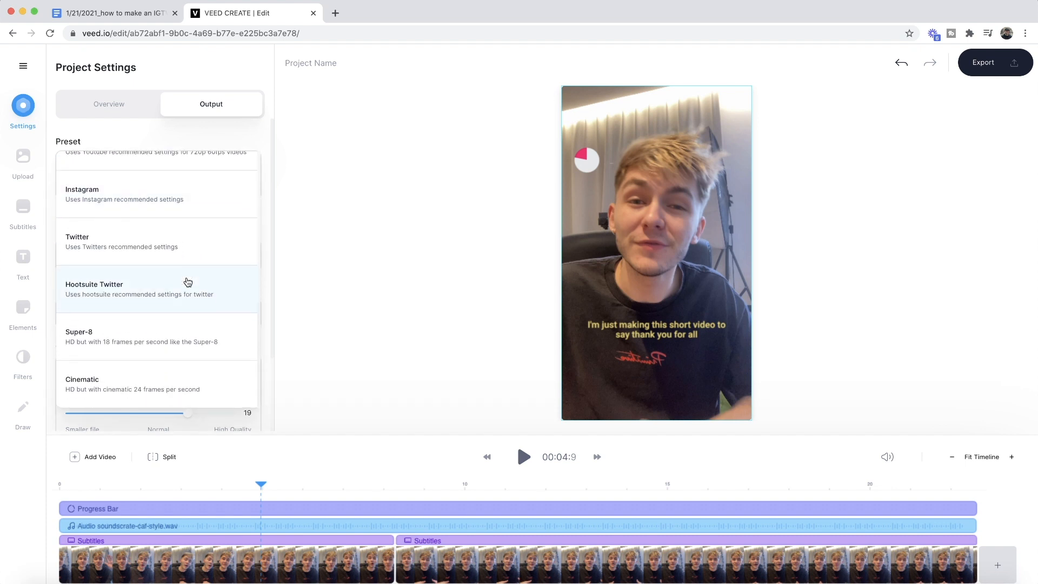
{"action": "left_click", "coordinate": [135, 204]}
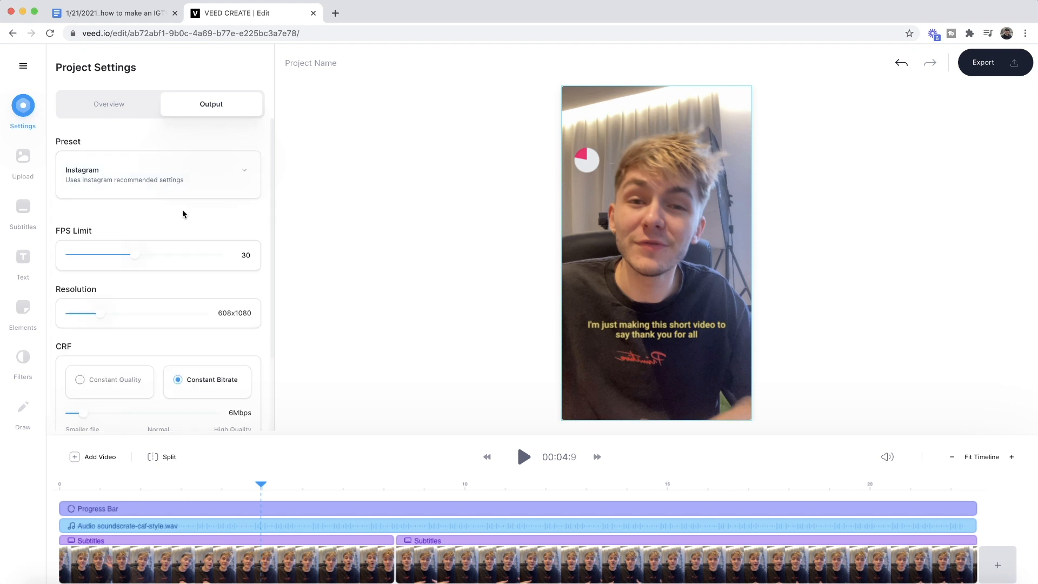